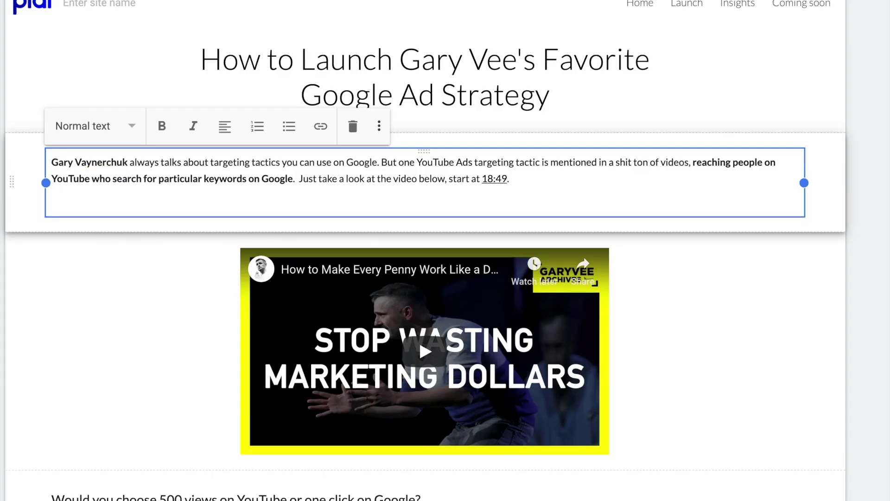
Step: Paste the 'lawyers in SF' example paragraph in after the first intro paragraph
{"action": "type", "text": "An example is someone who searching for \"lawyers in SF\" on Google. If your law firm owned this keyword on Google Search, it could cost you up to $15 per click on a text ad for your business. Instead you can target these people searching for your best Google Search keywords on Google at a later time when they are browsing YouTube where you can bring your brand to life with video and it costs only $.02 to $0.05 per view."}
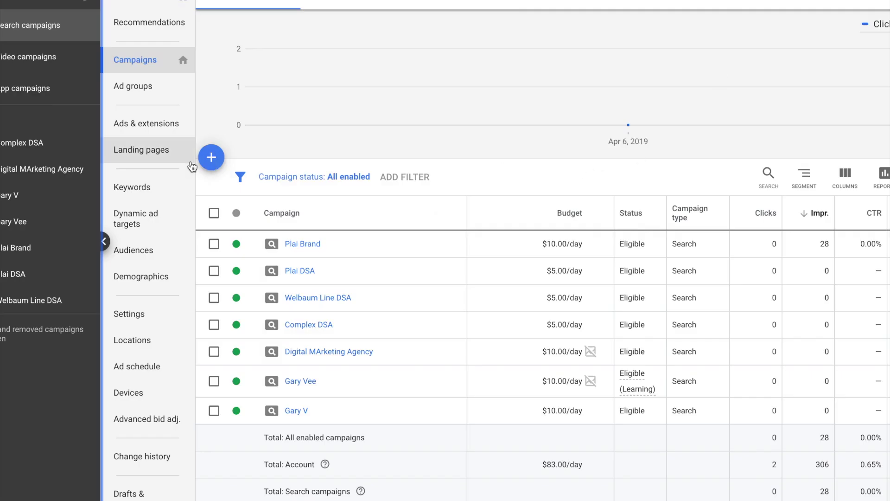
Step: Create a new Search campaign without a goal's guidance
{"action": "left_click", "coordinate": [211, 158]}
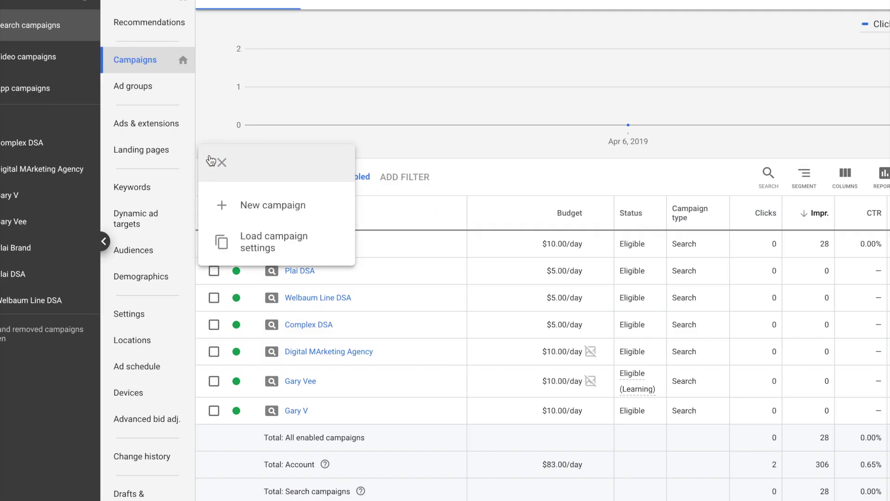
{"action": "left_click", "coordinate": [288, 211]}
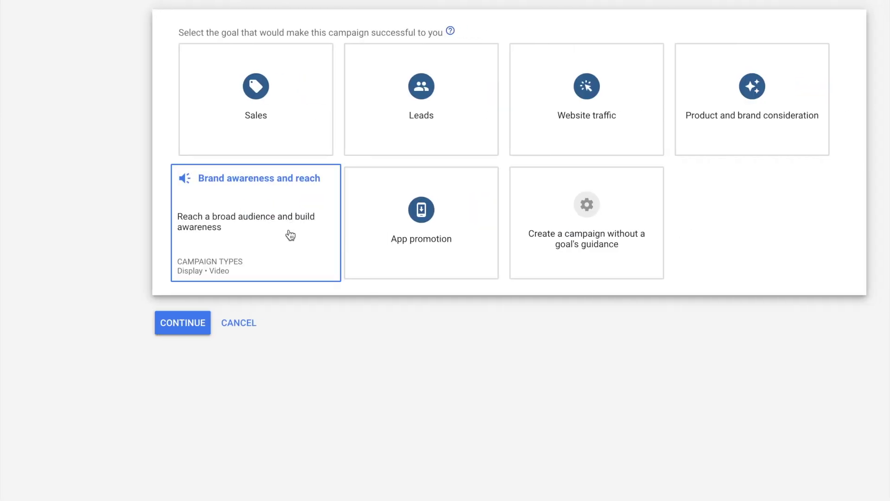
{"action": "left_click", "coordinate": [582, 218]}
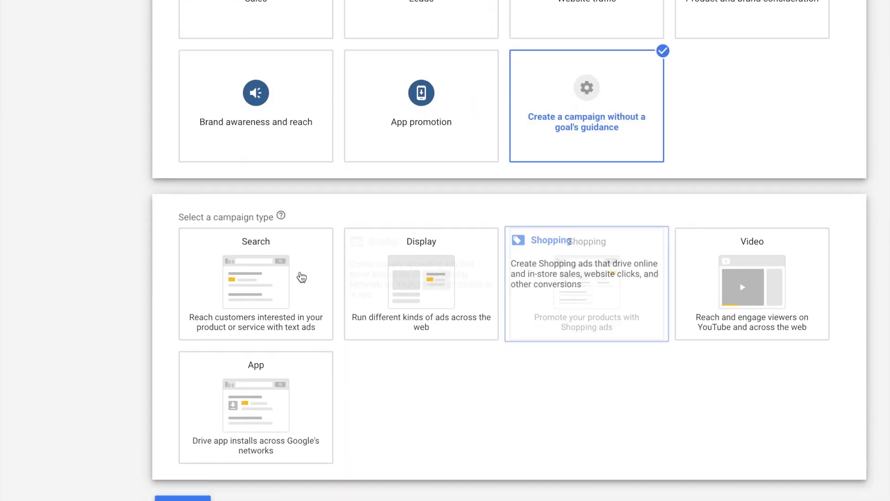
{"action": "left_click", "coordinate": [278, 276]}
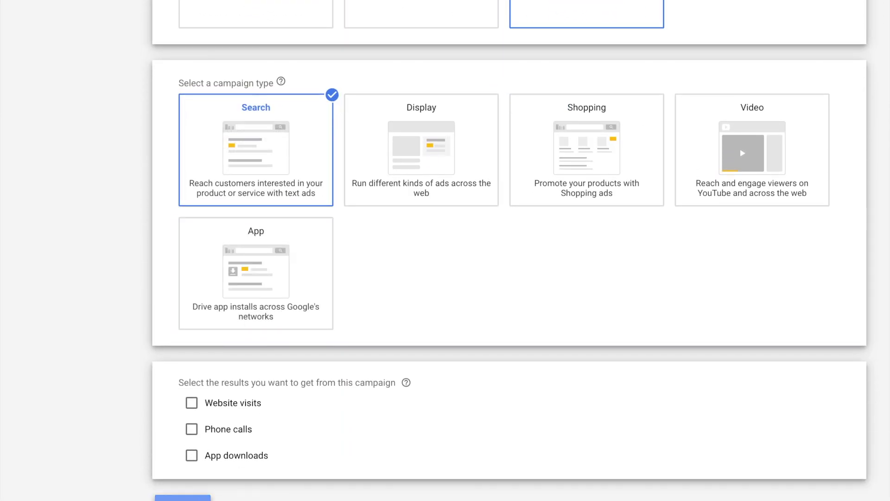
{"action": "left_click", "coordinate": [183, 497]}
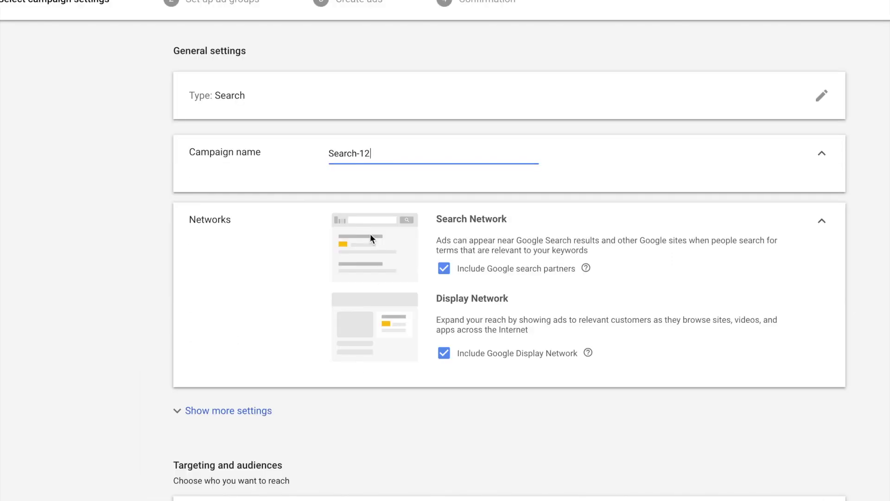
Step: Name the campaign 'Gary Vee #1' and exclude the Display Network
{"action": "triple_click", "coordinate": [351, 154]}
{"action": "type", "text": "Gary Vee #1"}
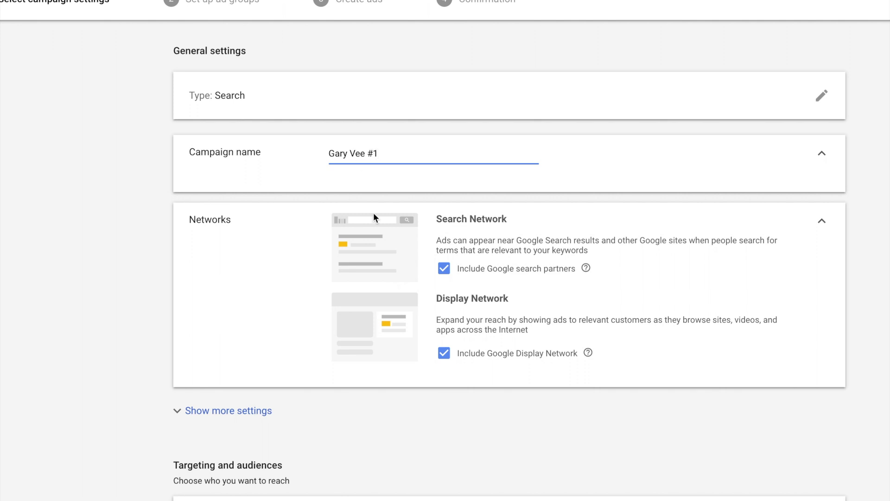
{"action": "left_click", "coordinate": [445, 353]}
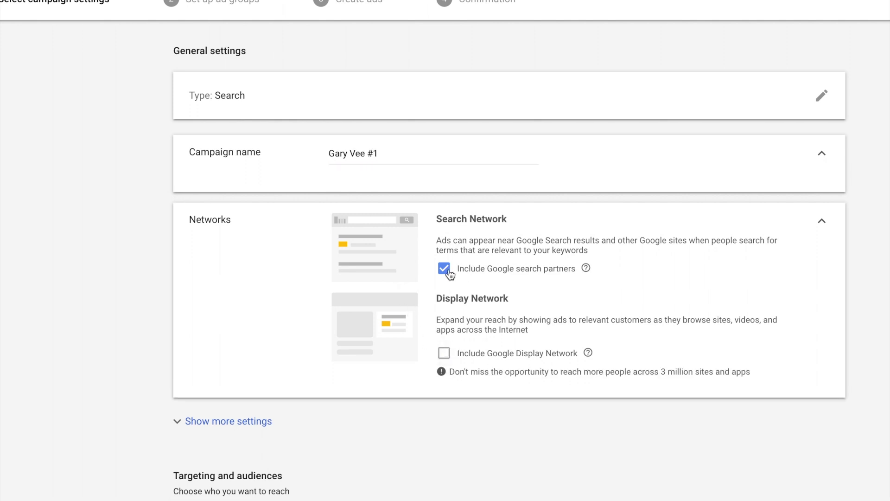
{"action": "scroll", "coordinate": [449, 306], "scroll_direction": "down", "scroll_amount": 3}
{"action": "scroll", "coordinate": [450, 309], "scroll_direction": "down", "scroll_amount": 2}
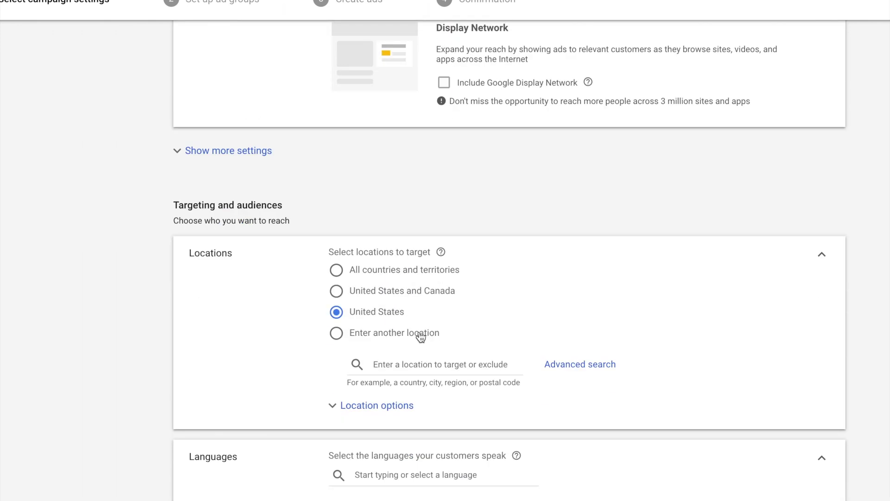
{"action": "left_click", "coordinate": [561, 364]}
Step: Target a 10 mi radius around San Francisco, CA, changed from 20 mi, and save the locations
{"action": "left_click", "coordinate": [225, 63]}
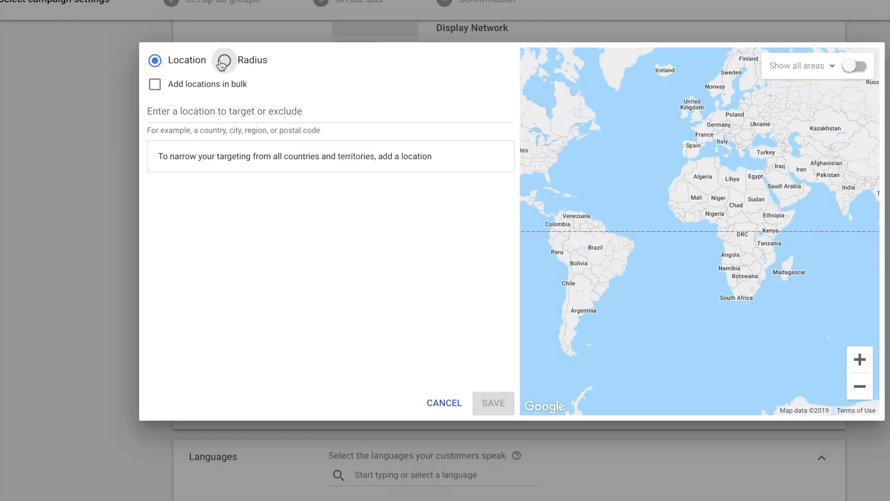
{"action": "type", "text": "sa"}
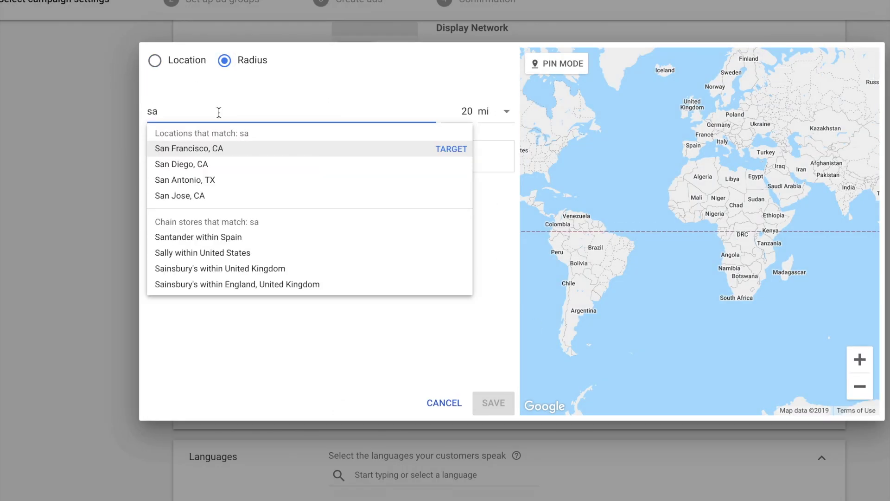
{"action": "left_click", "coordinate": [247, 154]}
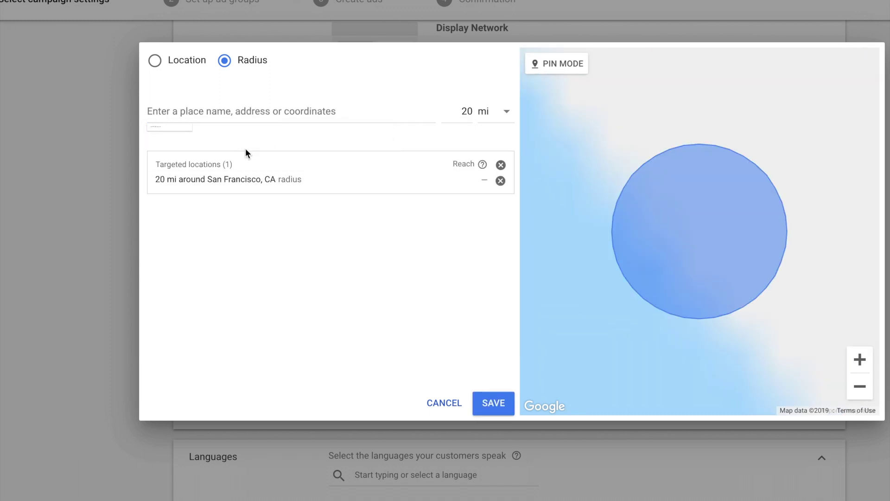
{"action": "left_click", "coordinate": [421, 179]}
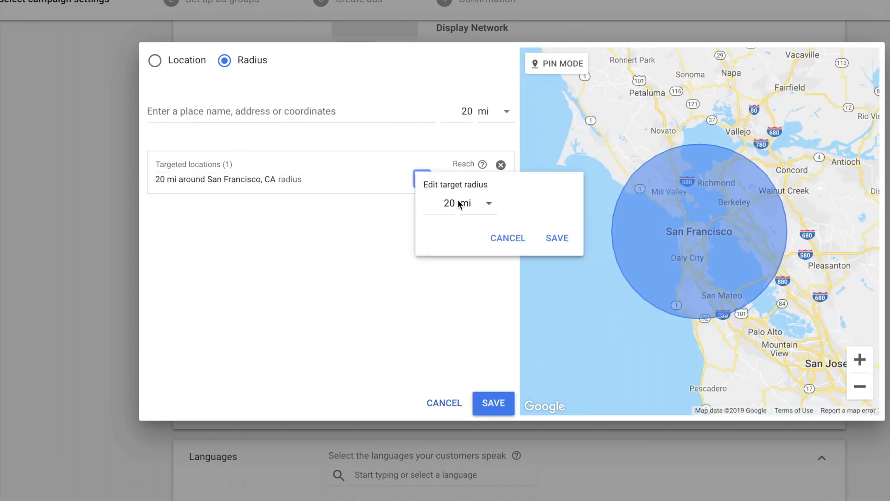
{"action": "double_click", "coordinate": [449, 203]}
{"action": "type", "text": "10"}
{"action": "left_click", "coordinate": [557, 237]}
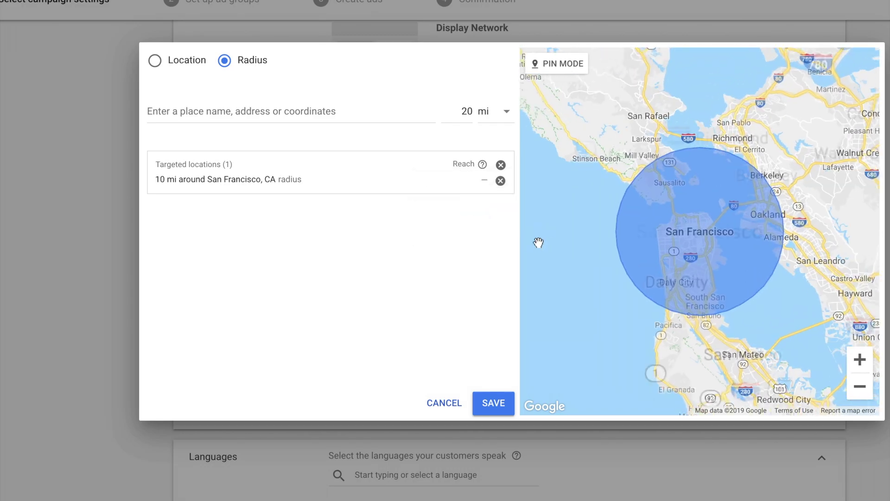
{"action": "left_click", "coordinate": [491, 398]}
Step: Set the campaign's daily budget to $10
{"action": "scroll", "coordinate": [489, 392], "scroll_direction": "down", "scroll_amount": 2}
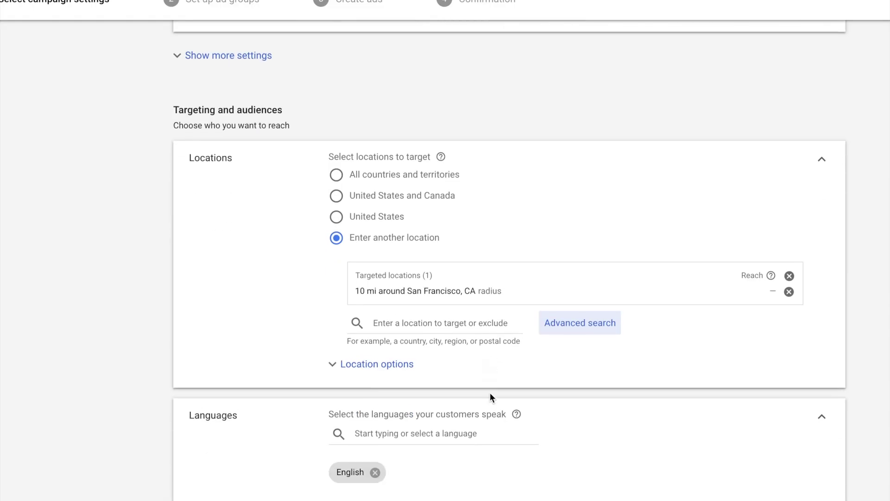
{"action": "scroll", "coordinate": [501, 395], "scroll_direction": "down", "scroll_amount": 8}
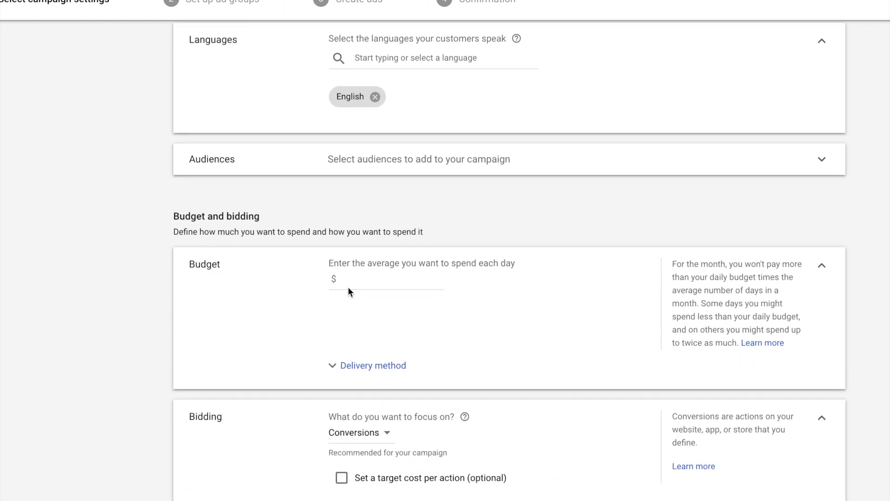
{"action": "left_click", "coordinate": [354, 276]}
{"action": "type", "text": "10"}
Step: Use Enhanced CPC bidding in a new portfolio strategy named 'Gary The Man-', then save settings
{"action": "scroll", "coordinate": [380, 366], "scroll_direction": "down", "scroll_amount": 5}
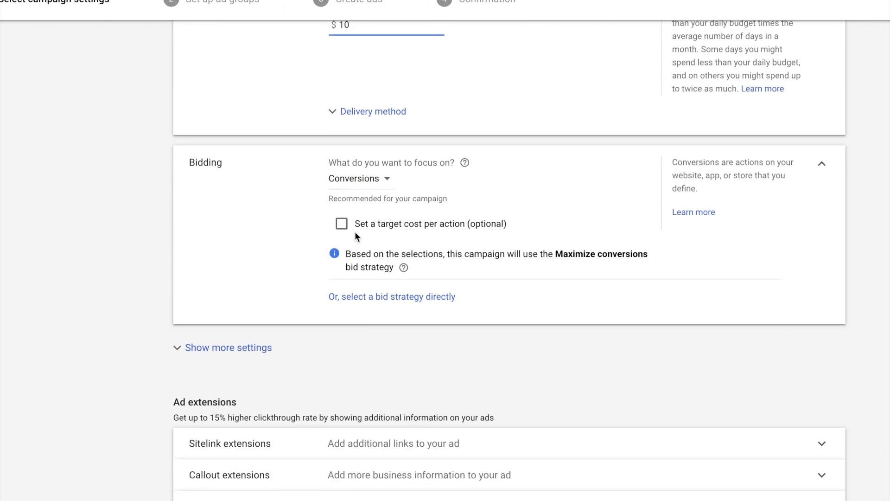
{"action": "left_click", "coordinate": [368, 299]}
{"action": "left_click", "coordinate": [355, 207]}
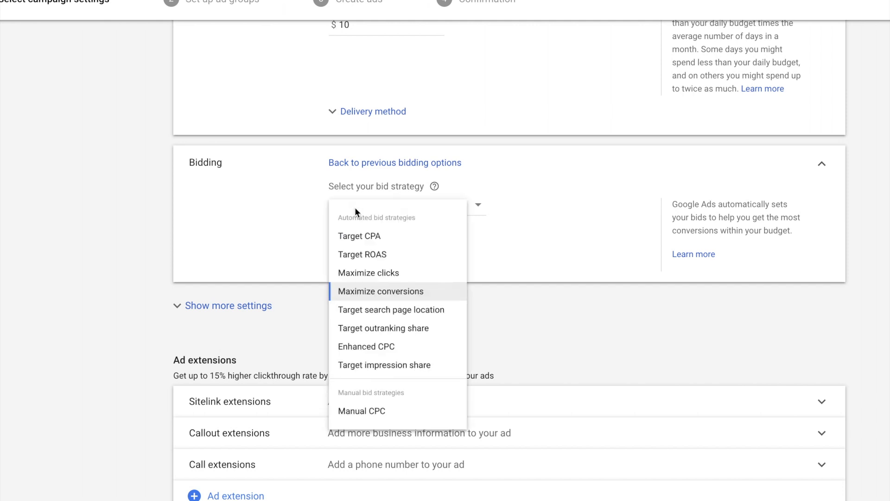
{"action": "left_click", "coordinate": [405, 368]}
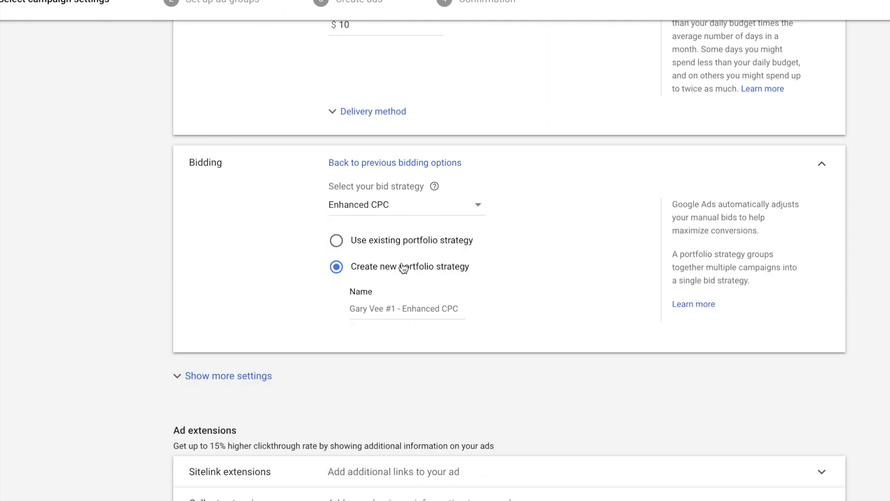
{"action": "left_click", "coordinate": [401, 309]}
{"action": "type", "text": "Gary"}
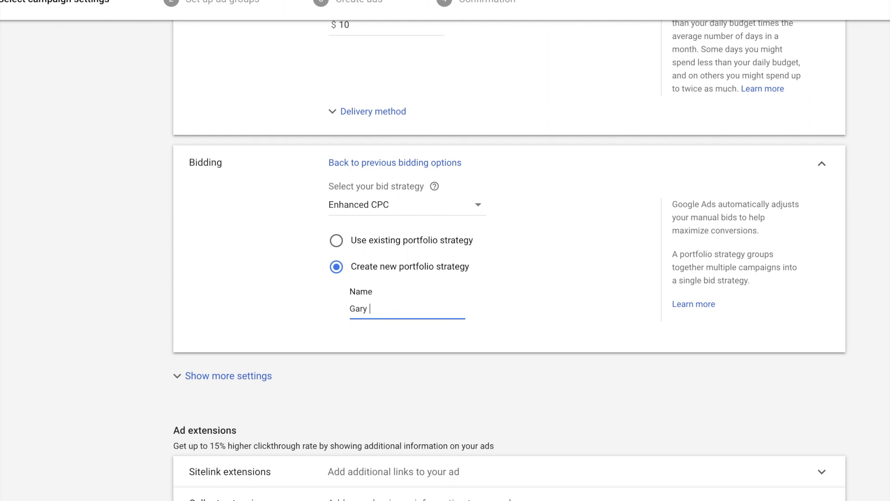
{"action": "type", "text": " The Man"}
{"action": "scroll", "coordinate": [371, 377], "scroll_direction": "down", "scroll_amount": 3}
{"action": "type", "text": "n"}
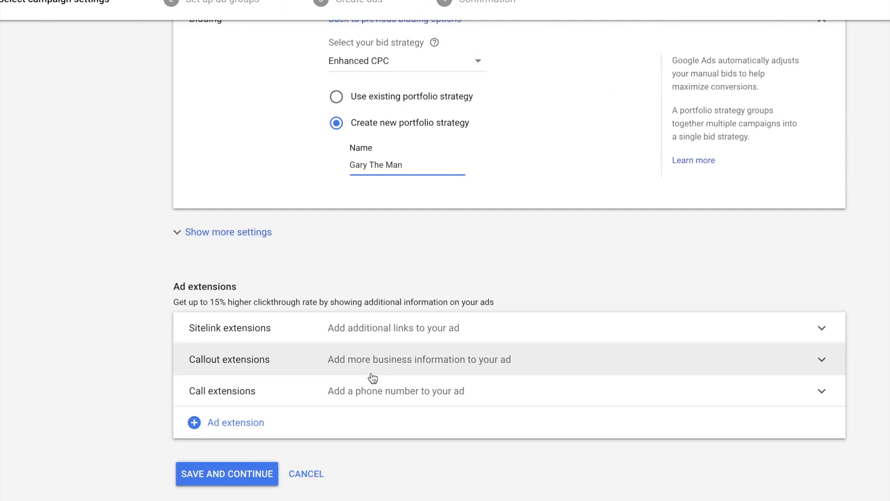
{"action": "type", "text": "- Son"}
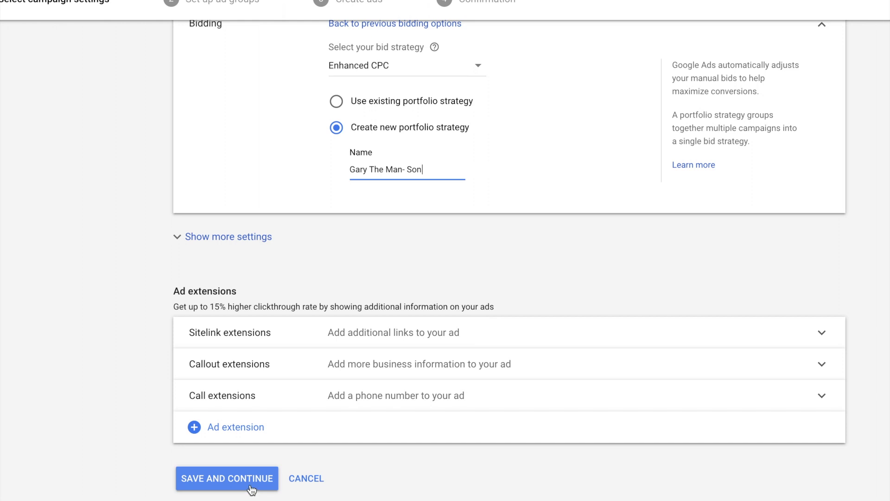
{"action": "left_click", "coordinate": [178, 238]}
{"action": "left_click", "coordinate": [178, 237]}
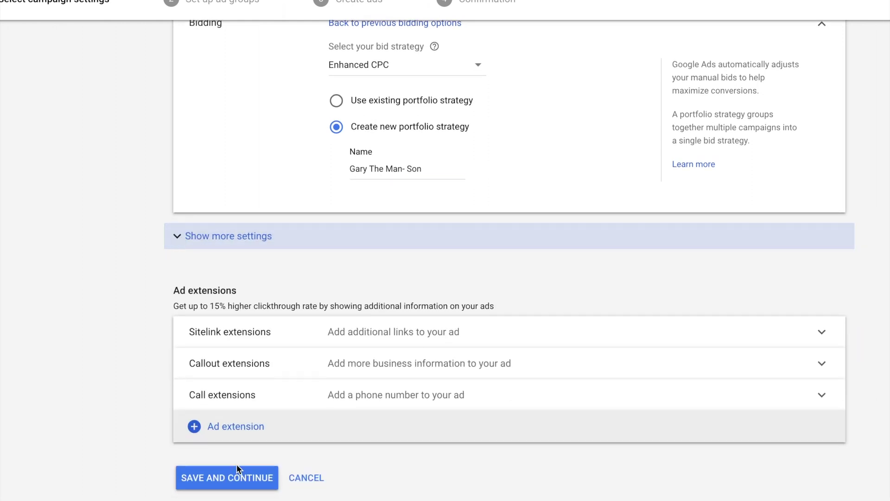
{"action": "left_click", "coordinate": [237, 468]}
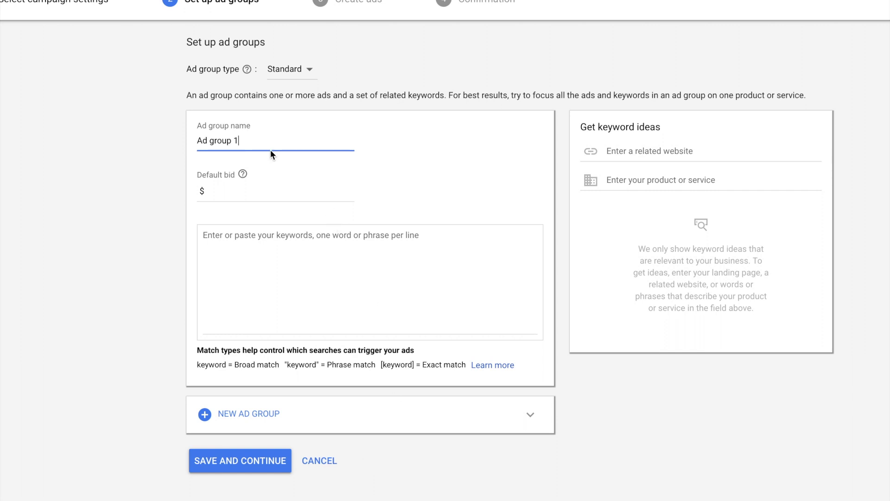
Step: Rename the ad group to 'Gary Vee' and set its default bid to $2
{"action": "triple_click", "coordinate": [244, 140]}
{"action": "type", "text": "Gary Vee"}
{"action": "left_click", "coordinate": [262, 195]}
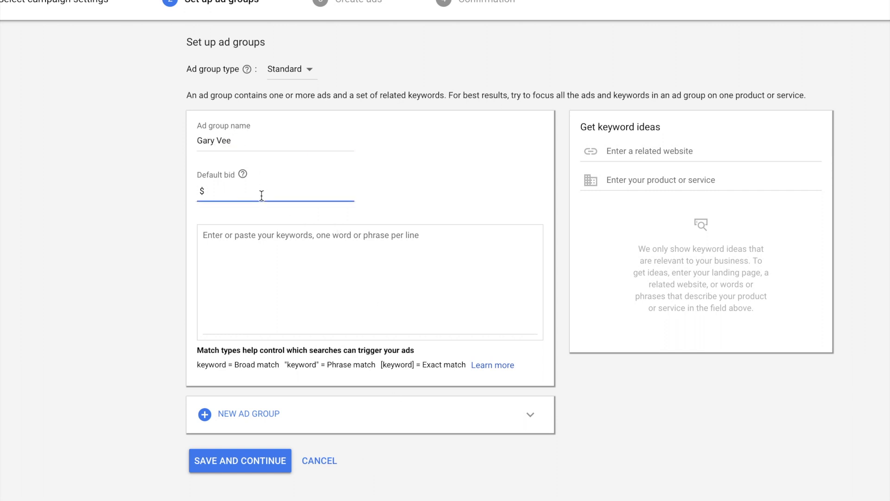
{"action": "type", "text": "2.5"}
{"action": "left_click", "coordinate": [255, 278]}
{"action": "type", "text": "Gary Vee"}
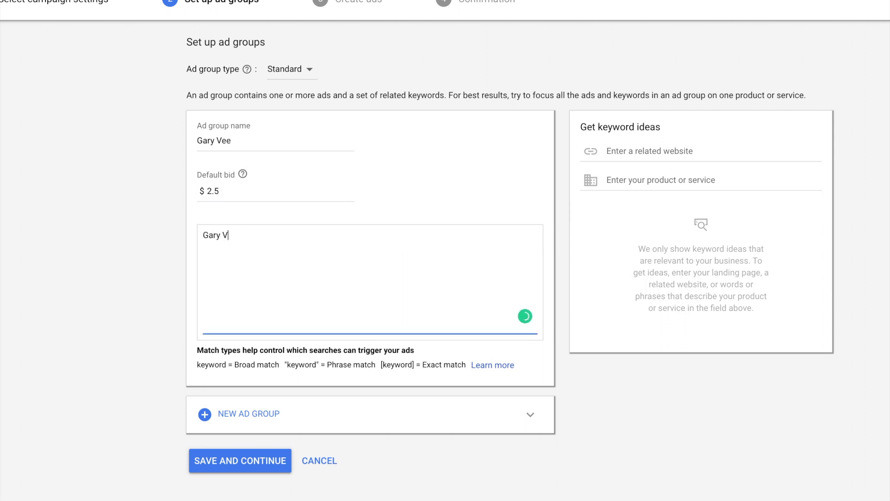
{"action": "left_click", "coordinate": [225, 189]}
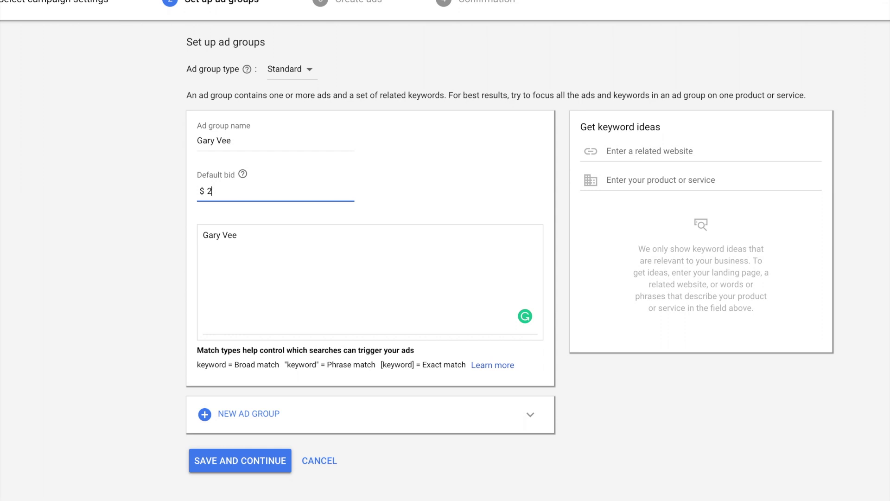
Step: Enter exact-match keywords [gary vee], [vayner media], [gary vee show] and [gary vee content]
{"action": "left_click", "coordinate": [260, 243]}
{"action": "key", "text": "BackSpace"}
{"action": "key", "text": "BackSpace"}
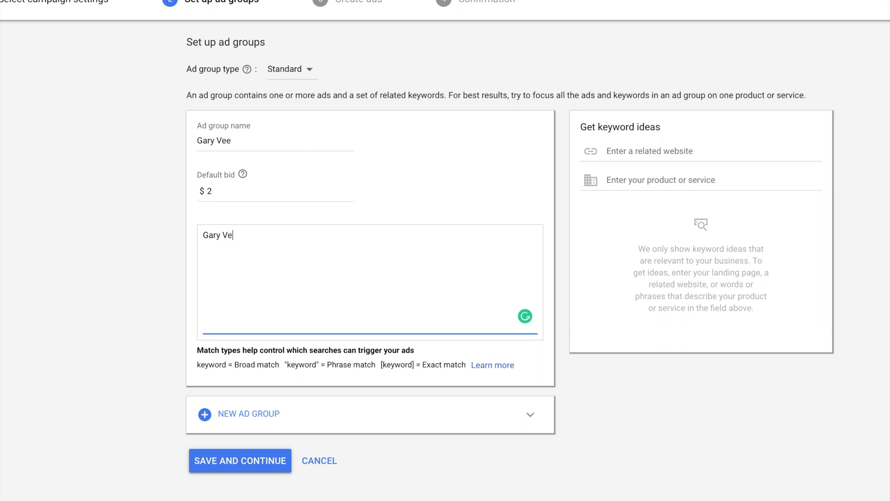
{"action": "key", "text": "BackSpace"}
{"action": "key", "text": "BackSpace"}
{"action": "key", "text": "BackSpace"}
{"action": "key", "text": "BackSpace"}
{"action": "key", "text": "BackSpace"}
{"action": "key", "text": "BackSpace"}
{"action": "type", "text": "[gary vee]"}
{"action": "key", "text": "Return"}
{"action": "type", "text": "[vayner media"}
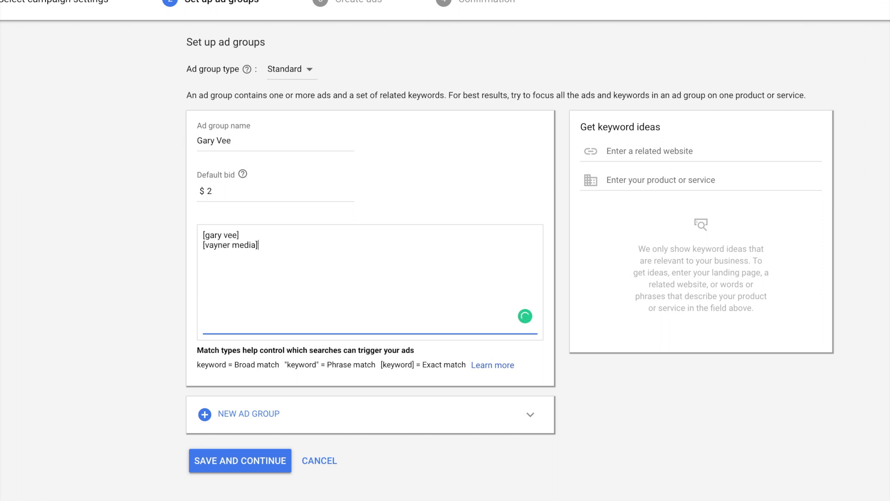
{"action": "type", "text": "]"}
{"action": "key", "text": "Return"}
{"action": "type", "text": "[gary vi"}
{"action": "key", "text": "BackSpace"}
{"action": "type", "text": "ee showgary v"}
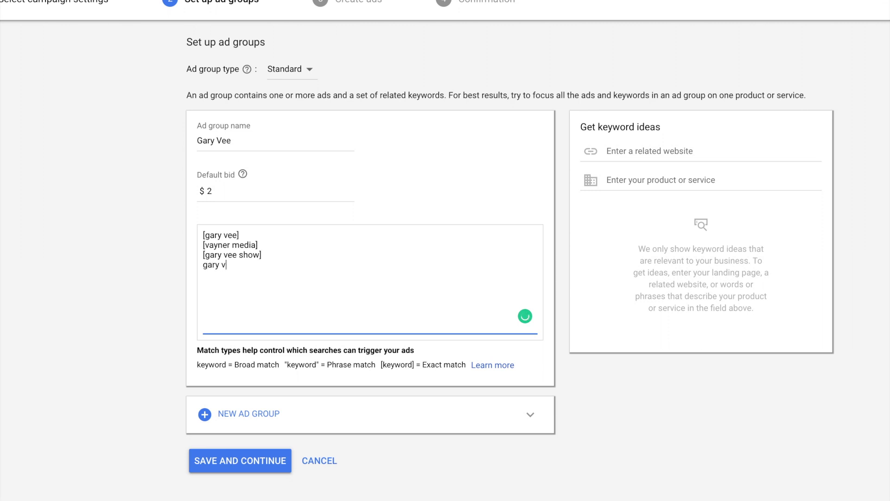
{"action": "type", "text": "ee content"}
{"action": "type", "text": "]"}
{"action": "type", "text": "["}
Step: Search keyword ideas for 'gary vee', add [gary v], "garyvee" and [garyvee], and save the ad group
{"action": "left_click", "coordinate": [294, 262]}
{"action": "left_click", "coordinate": [667, 182]}
{"action": "type", "text": "gar"}
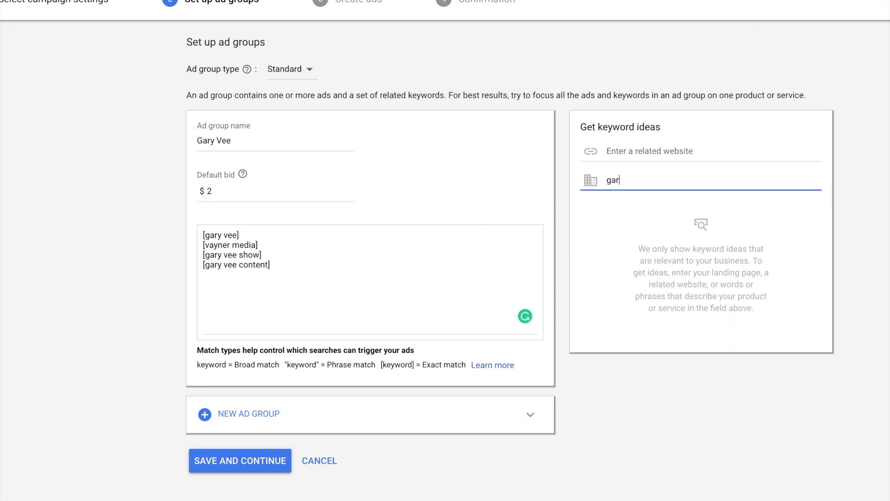
{"action": "type", "text": "y vee"}
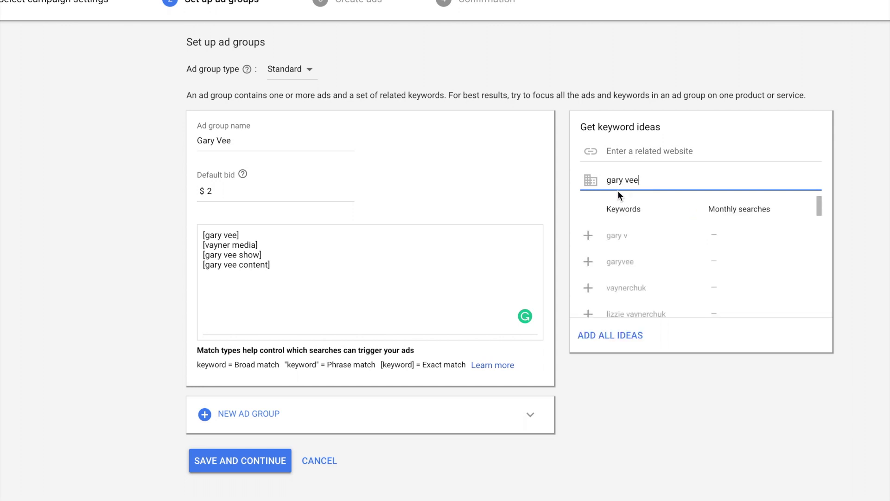
{"action": "left_click", "coordinate": [319, 272]}
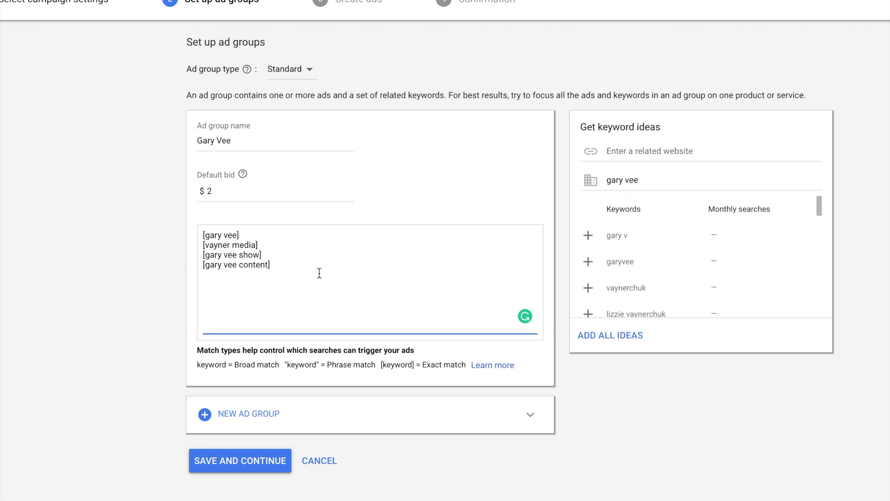
{"action": "key", "text": "Return"}
{"action": "type", "text": "[gary vee content] [gary v] \"gary"}
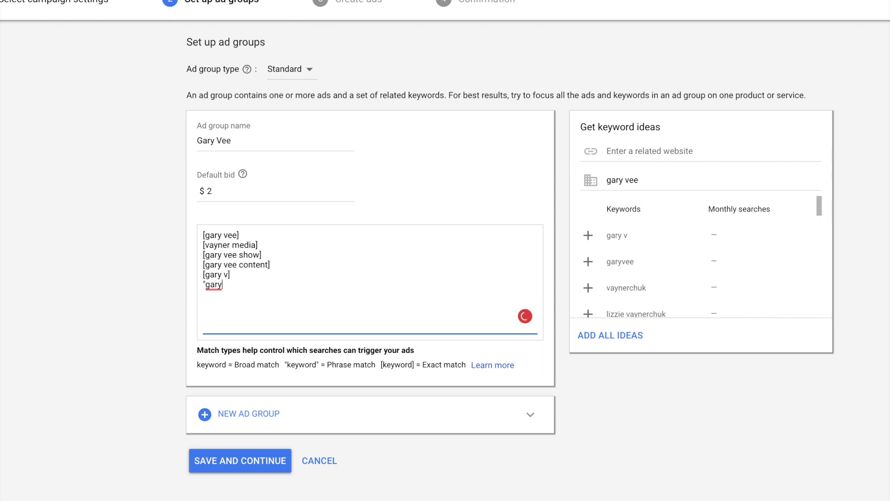
{"action": "type", "text": "vee\" "}
{"action": "type", "text": "[garyvee"}
{"action": "left_click", "coordinate": [260, 463]}
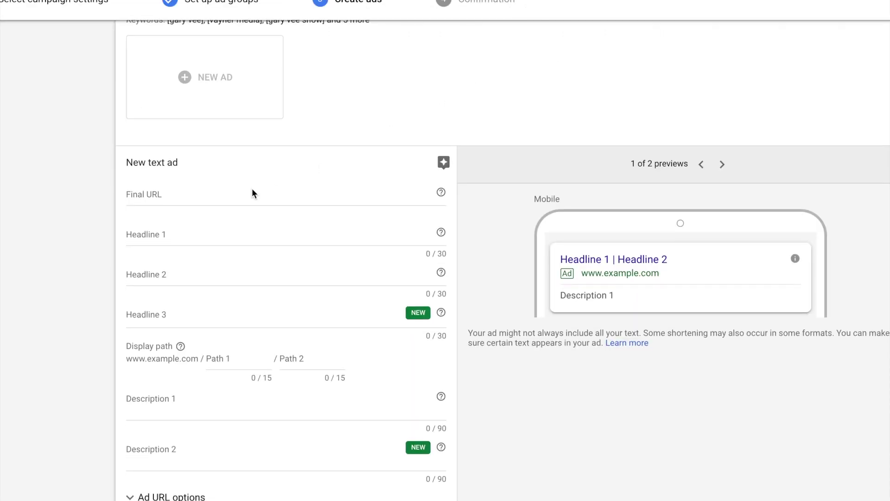
Step: Set the ad's final URL to the plai.app article address
{"action": "left_click", "coordinate": [218, 195]}
{"action": "type", "text": "https://www.plai.app/how-to-launch-gary-vees-favorite-google-ad-strategy"}
{"action": "key", "text": "ctrl+a"}
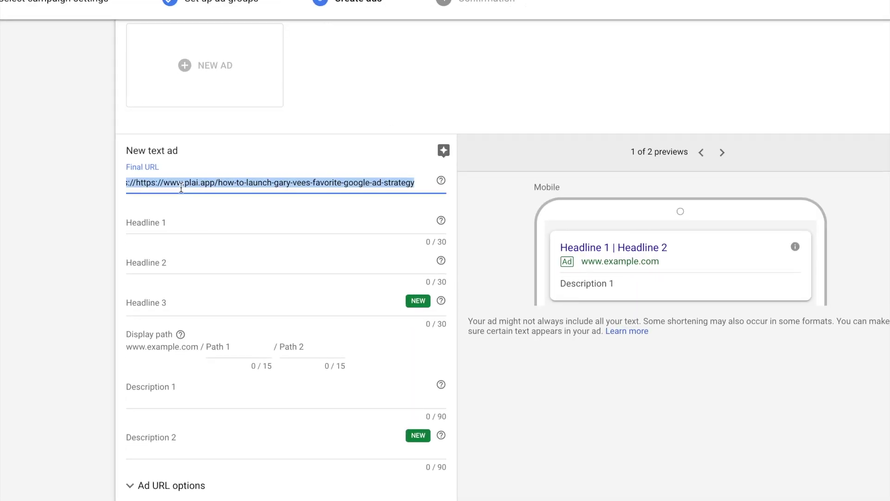
{"action": "type", "text": "https://www.plai.app/how-to-launch-gary-vees-favorite-google-ad-strategy"}
Step: Write headlines 'Launch Google Ads Like Gary' and 'Target People on Google on YT'
{"action": "left_click", "coordinate": [170, 224]}
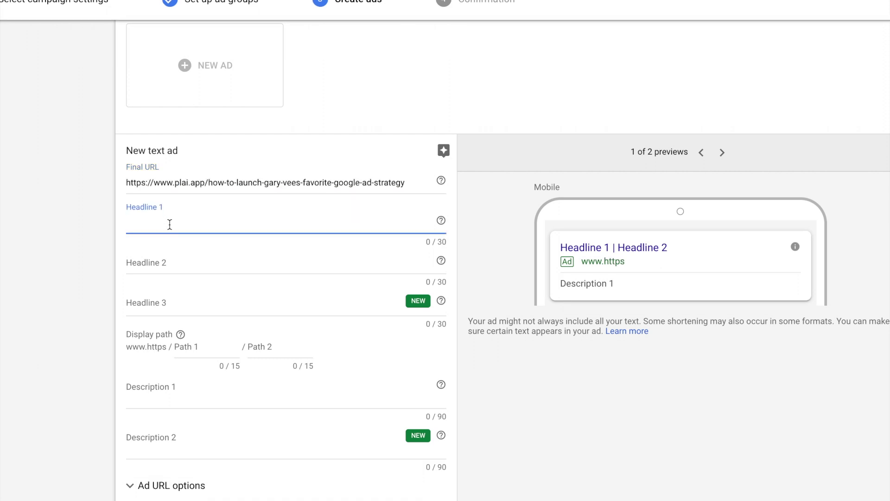
{"action": "type", "text": "Launc"}
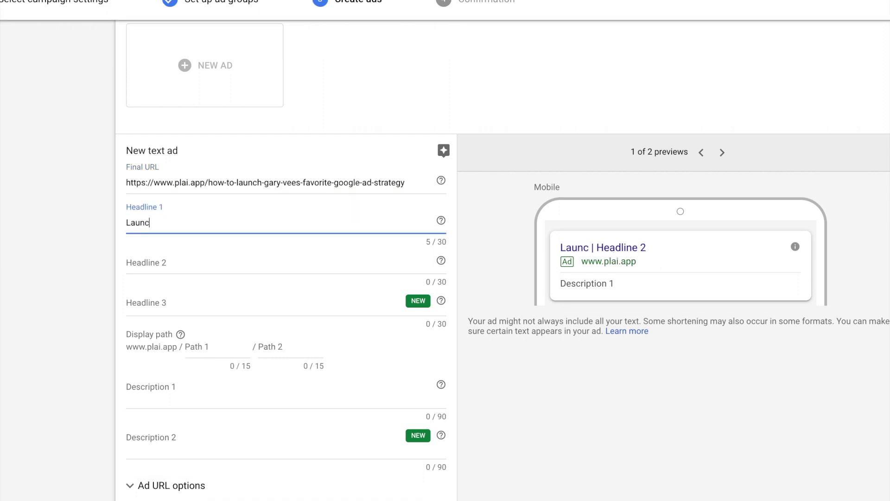
{"action": "type", "text": "h Google"}
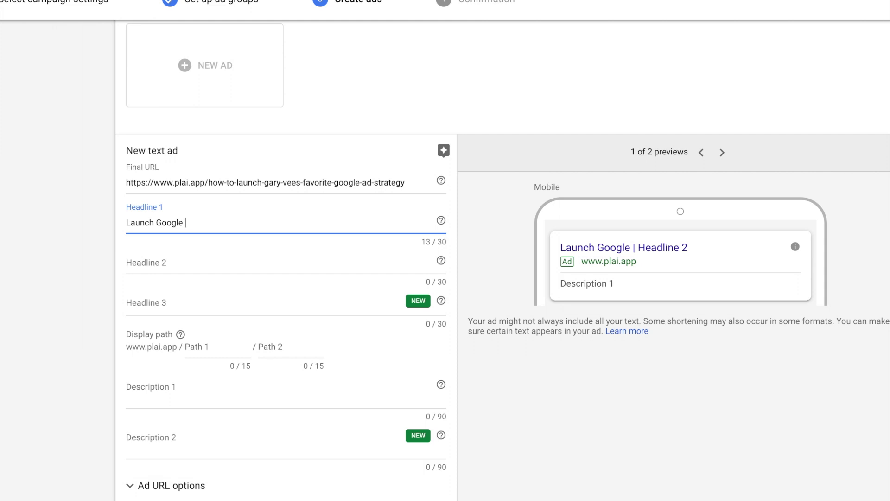
{"action": "type", "text": " Ads Like"}
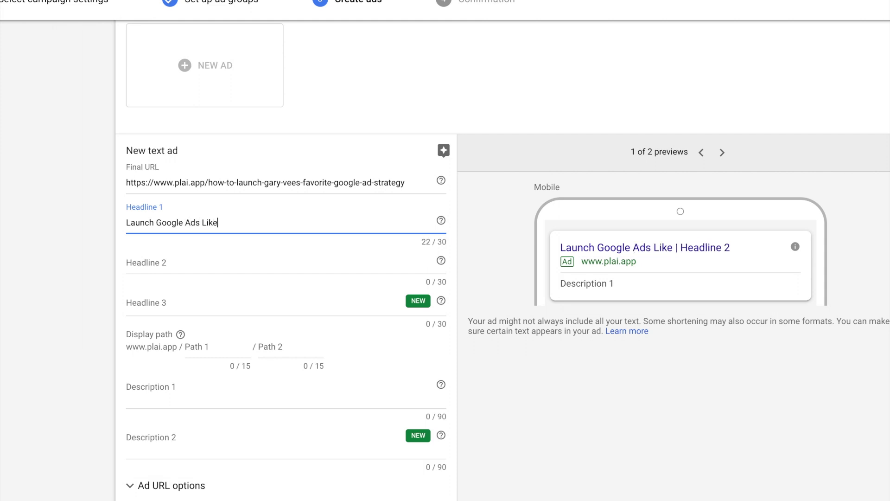
{"action": "type", "text": " Gary"}
{"action": "scroll", "coordinate": [278, 259], "scroll_direction": "up", "scroll_amount": 1}
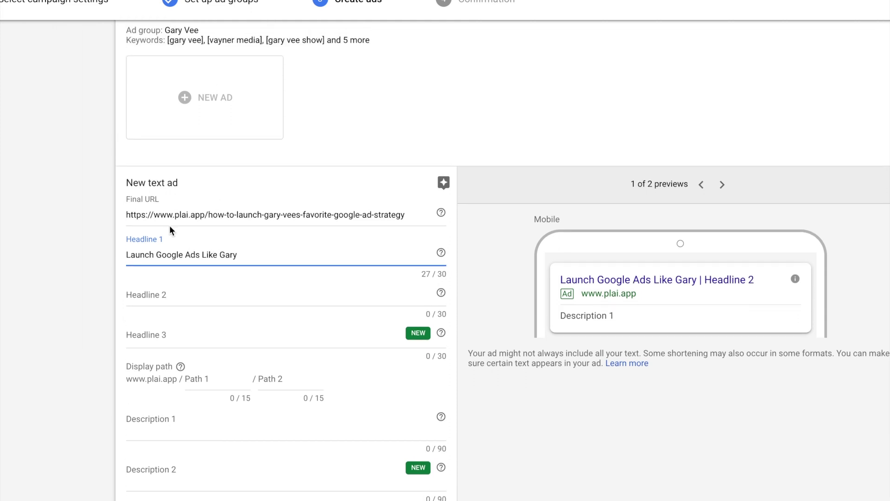
{"action": "left_click", "coordinate": [169, 297]}
{"action": "type", "text": "Target"}
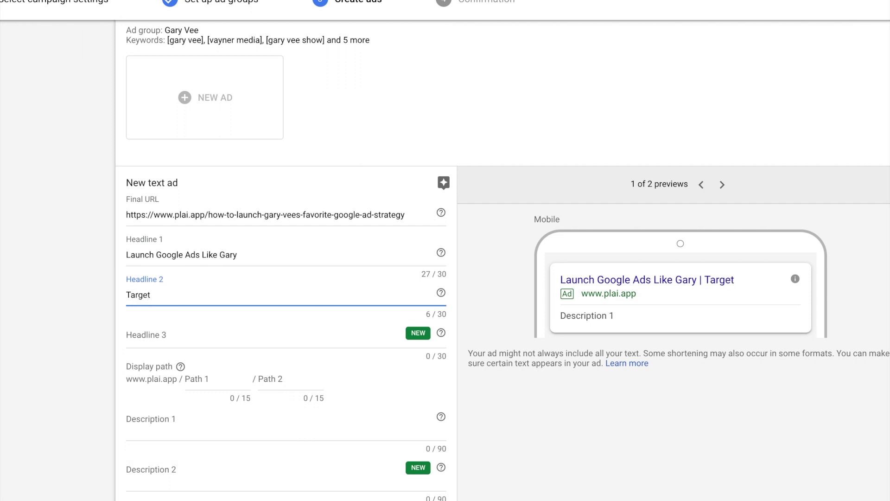
{"action": "type", "text": "G"}
{"action": "key", "text": "BackSpace"}
{"action": "type", "text": "Sear"}
{"action": "key", "text": "BackSpace"}
{"action": "type", "text": "arche"}
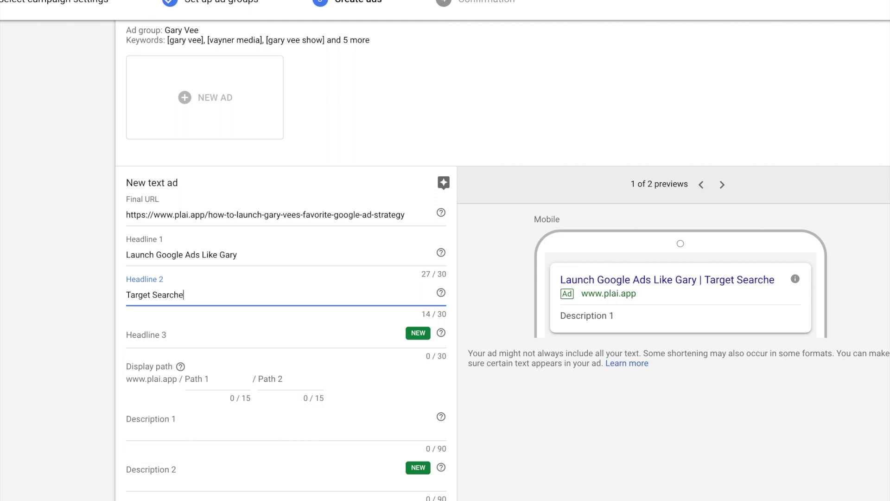
{"action": "type", "text": "rs on Google on TR"}
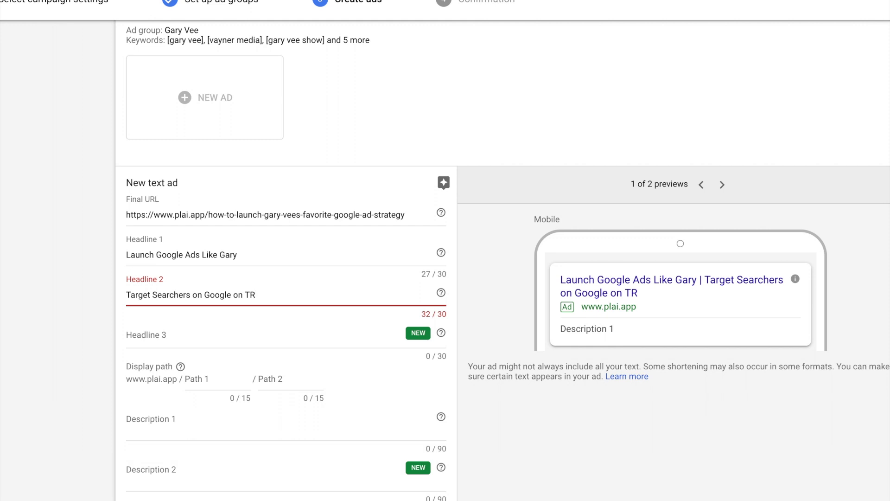
{"action": "key", "text": "BackSpace"}
{"action": "key", "text": "BackSpace"}
{"action": "type", "text": "YT"}
{"action": "left_click_drag", "start_coordinate": [204, 295], "coordinate": [155, 298]}
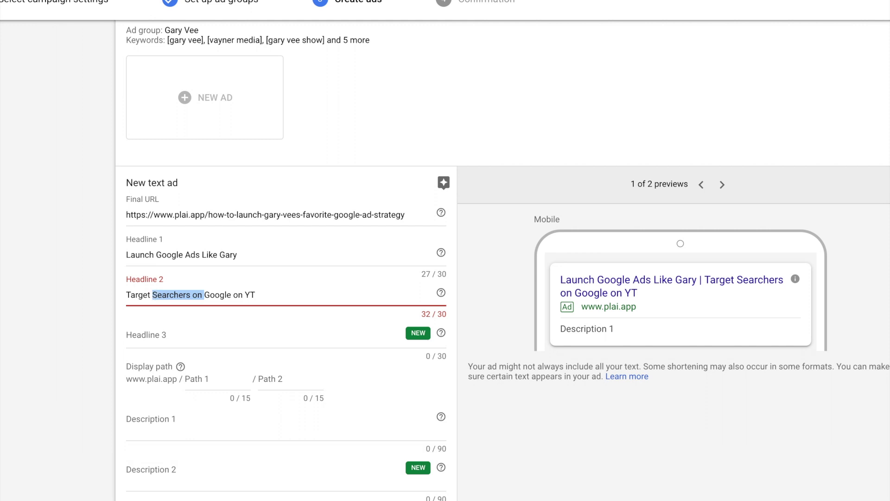
{"action": "type", "text": "People on"}
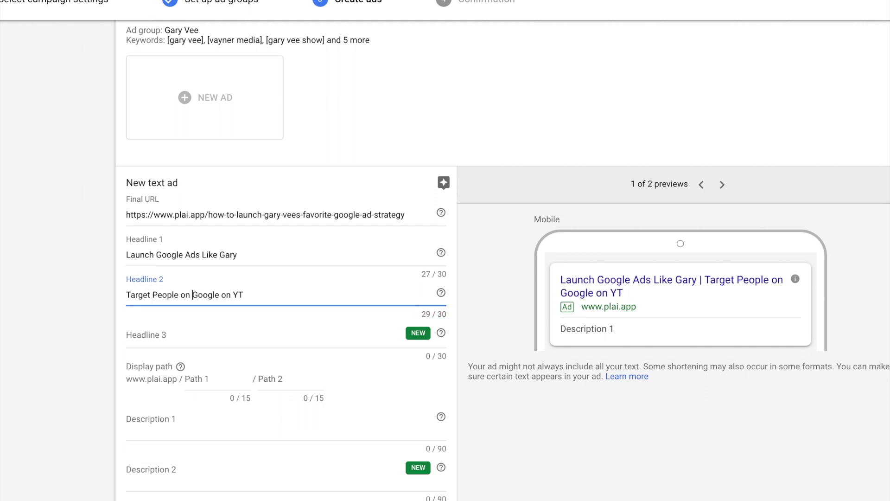
{"action": "left_click", "coordinate": [249, 299]}
Step: Add a third 'Gary's Favorite…' headline and set display path 1 to 'garyvee'
{"action": "left_click", "coordinate": [188, 336]}
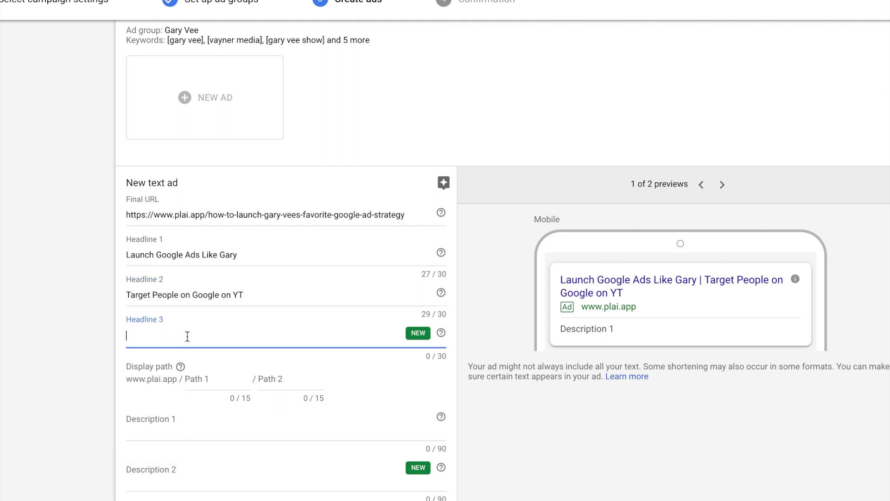
{"action": "type", "text": "Gary's Favorite Tar"}
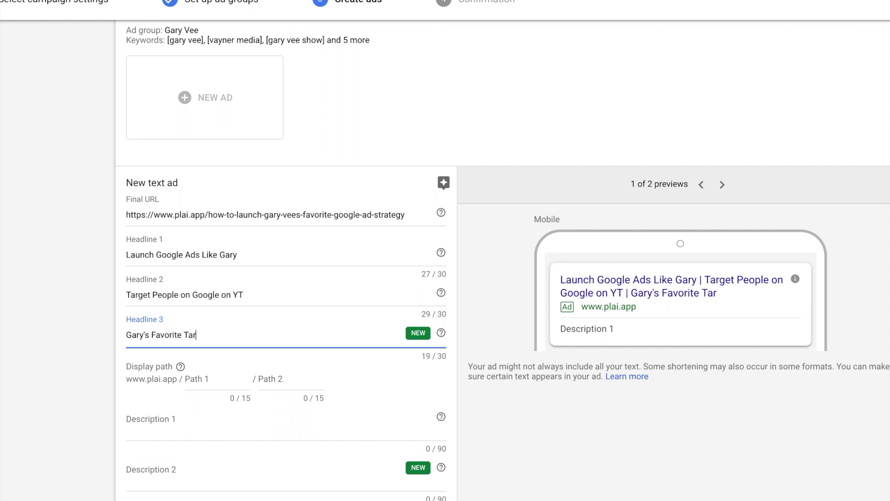
{"action": "type", "text": "geting"}
{"action": "scroll", "coordinate": [199, 355], "scroll_direction": "down", "scroll_amount": 2}
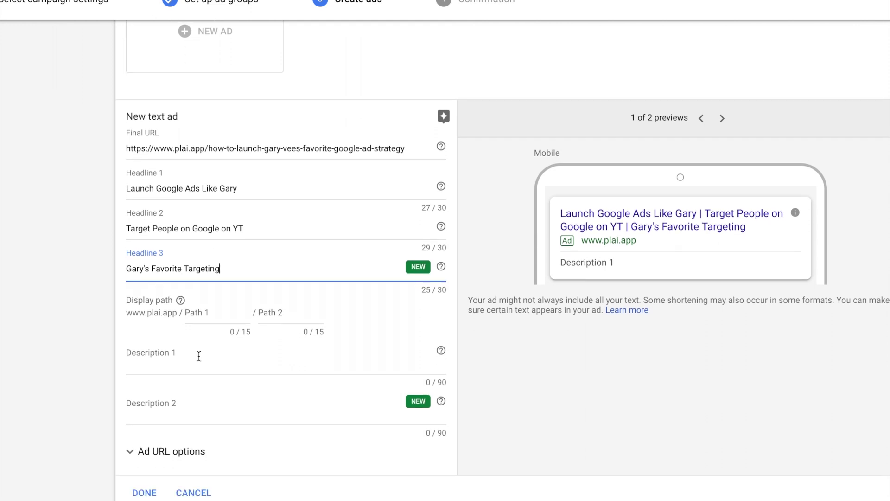
{"action": "left_click", "coordinate": [207, 321]}
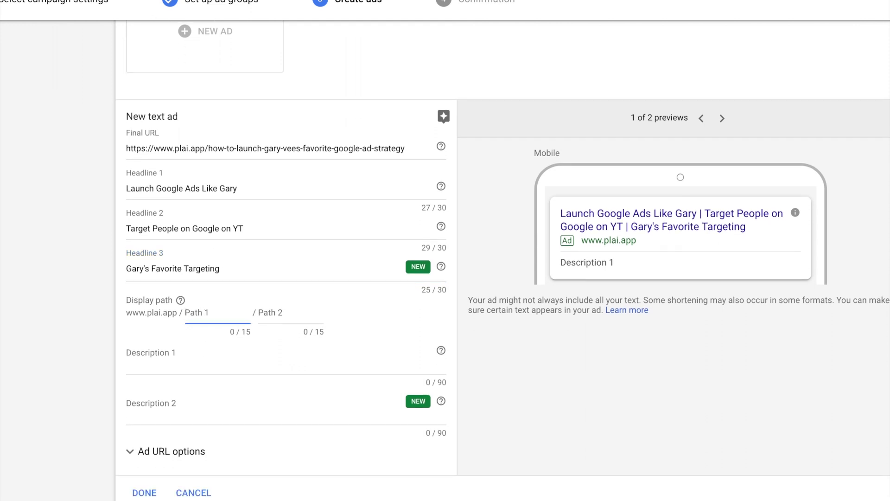
{"action": "type", "text": "garyvee"}
{"action": "scroll", "coordinate": [230, 360], "scroll_direction": "up", "scroll_amount": 2}
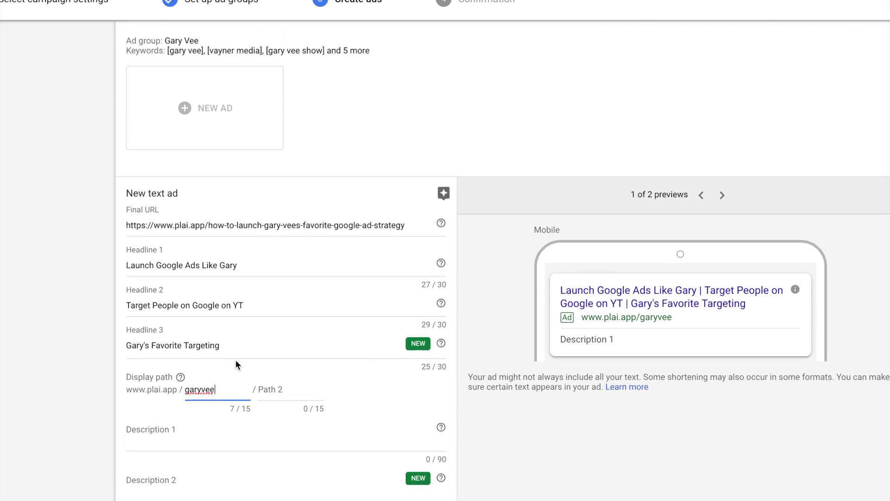
{"action": "scroll", "coordinate": [219, 370], "scroll_direction": "down", "scroll_amount": 2}
{"action": "left_click", "coordinate": [211, 366]}
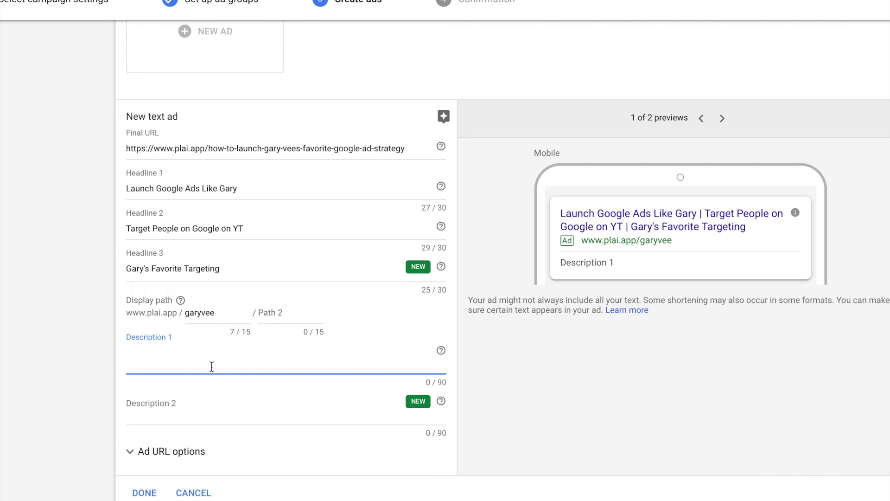
Step: Write description 1: 'Get started with Plai today and launch your digital strategy like Gary Vee.'
{"action": "type", "text": "Launch like"}
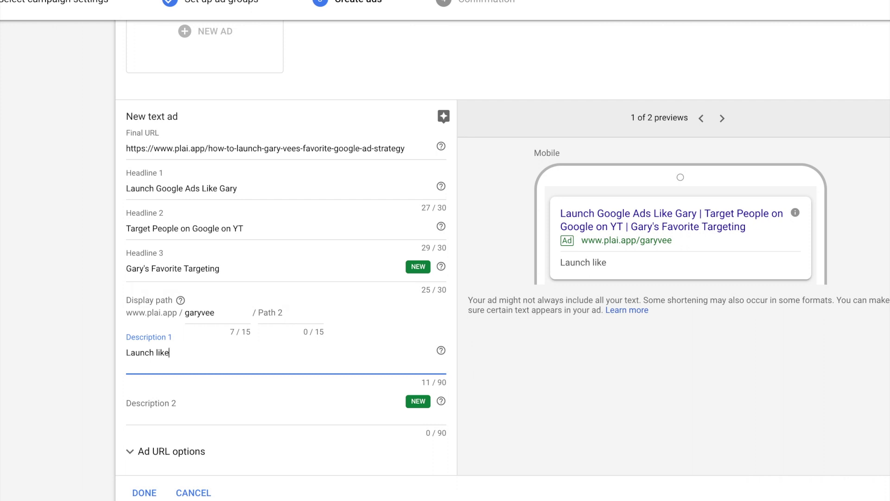
{"action": "type", "text": " Gary B"}
{"action": "key", "text": "BackSpace"}
{"action": "type", "text": "Vee, get"}
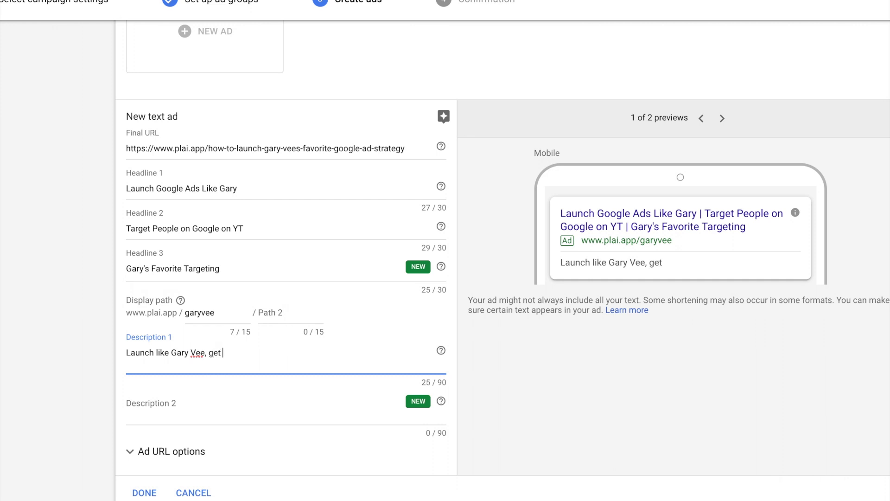
{"action": "type", "text": " started wit"}
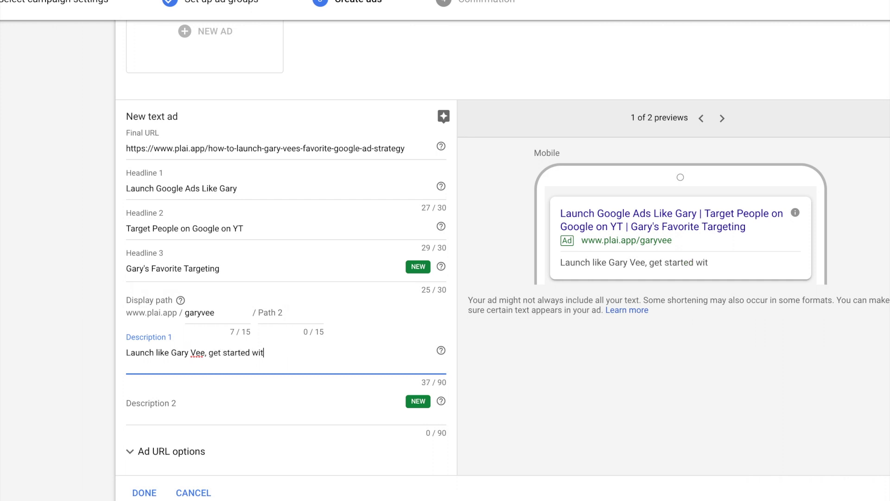
{"action": "type", "text": "h Plai today"}
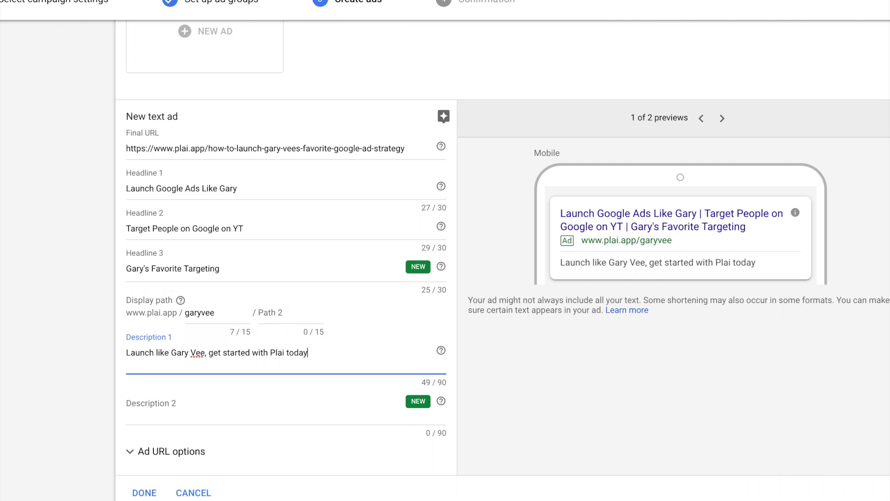
{"action": "left_click_drag", "start_coordinate": [215, 353], "coordinate": [115, 358]}
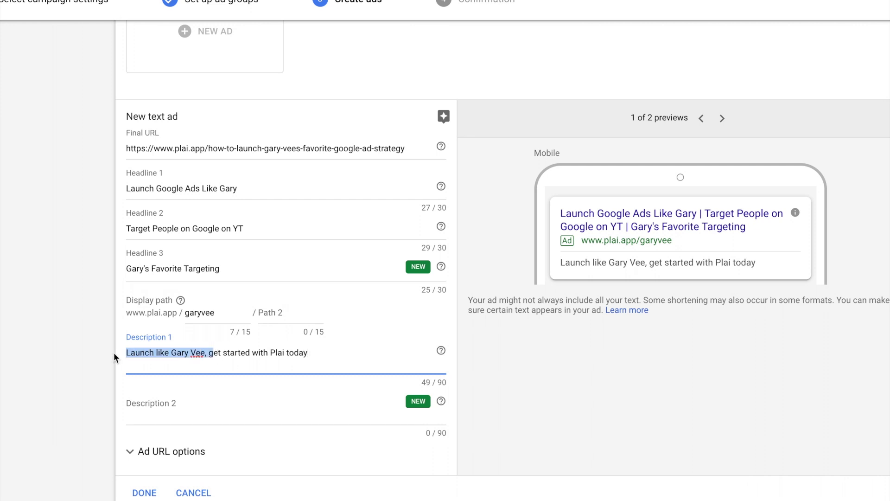
{"action": "key", "text": "BackSpace"}
{"action": "key", "text": "Delete"}
{"action": "type", "text": "G"}
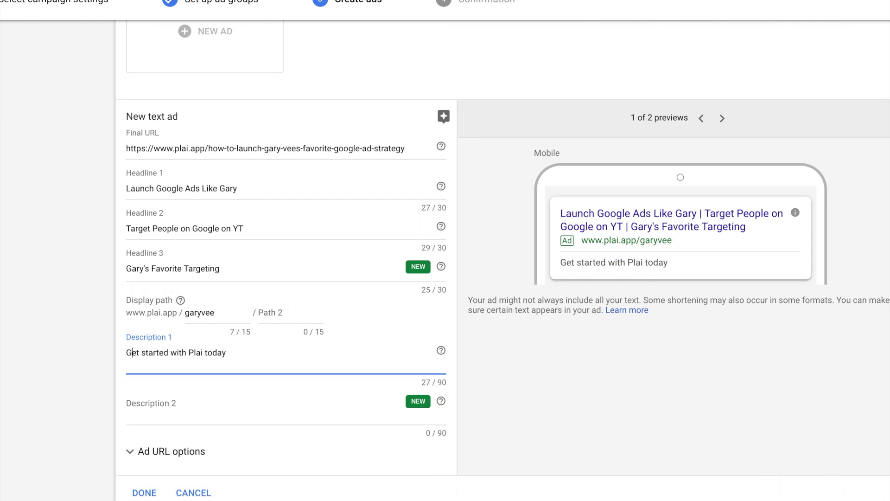
{"action": "left_click", "coordinate": [245, 349]}
{"action": "type", "text": "and launch y"}
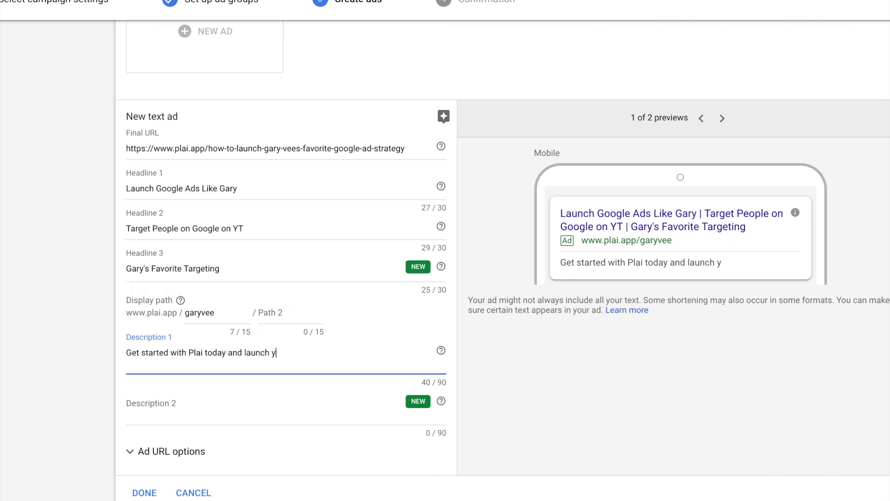
{"action": "type", "text": "our digital str"}
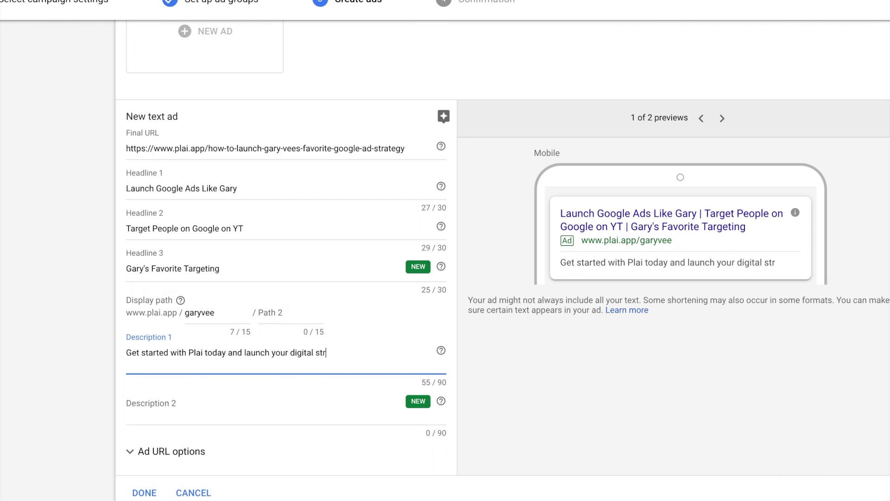
{"action": "type", "text": "ategy like G"}
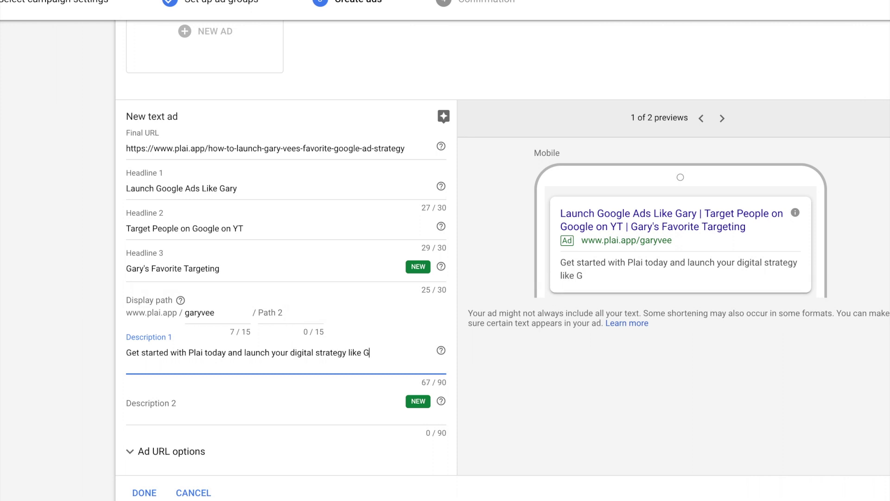
{"action": "type", "text": "ary Vee. For"}
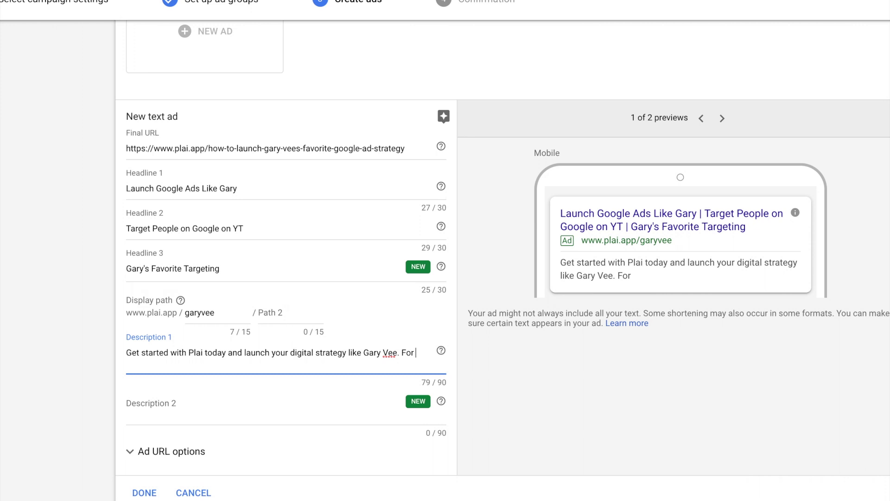
{"action": "type", "text": " free"}
Step: Drop 'For free' from description 1, add description 2 'Get started for free!', and finish the ad
{"action": "left_click_drag", "start_coordinate": [401, 352], "coordinate": [431, 353]}
{"action": "key", "text": "BackSpace"}
{"action": "left_click", "coordinate": [202, 410]}
{"action": "type", "text": "Get star"}
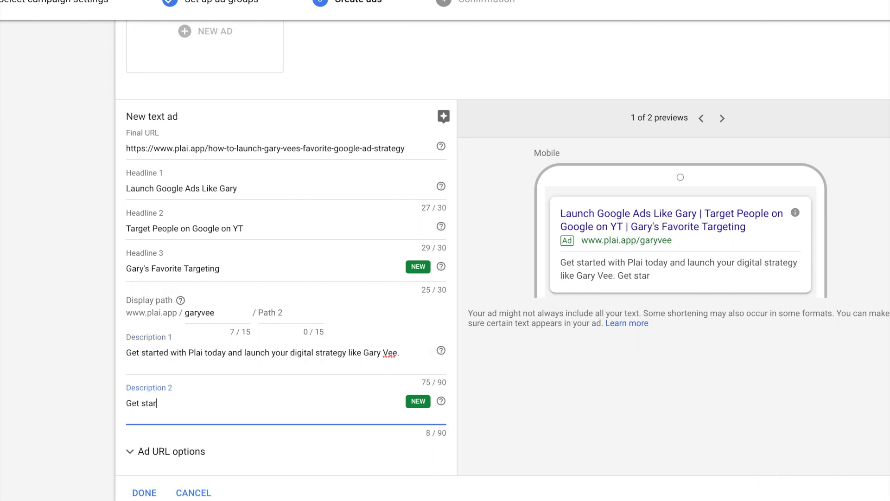
{"action": "type", "text": "ted for free!"}
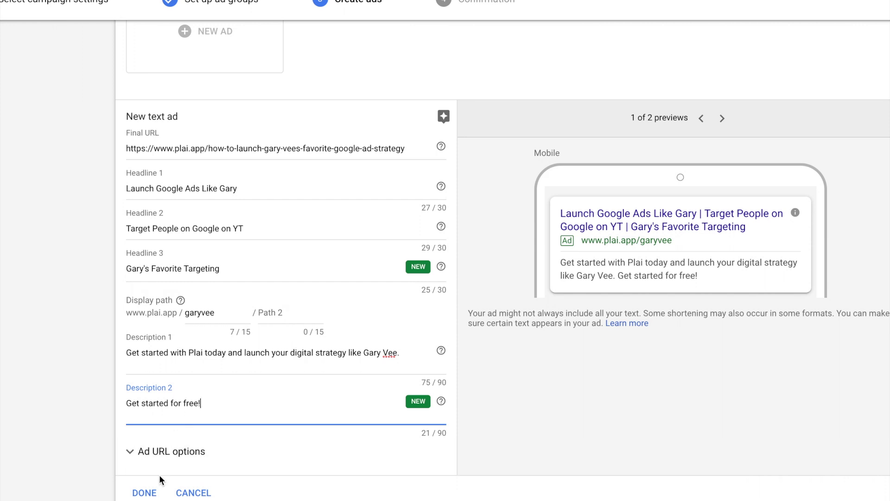
{"action": "left_click", "coordinate": [147, 494]}
Step: Confirm the campaign, go to it, and view its empty Ads & extensions Extensions list
{"action": "left_click", "coordinate": [180, 277]}
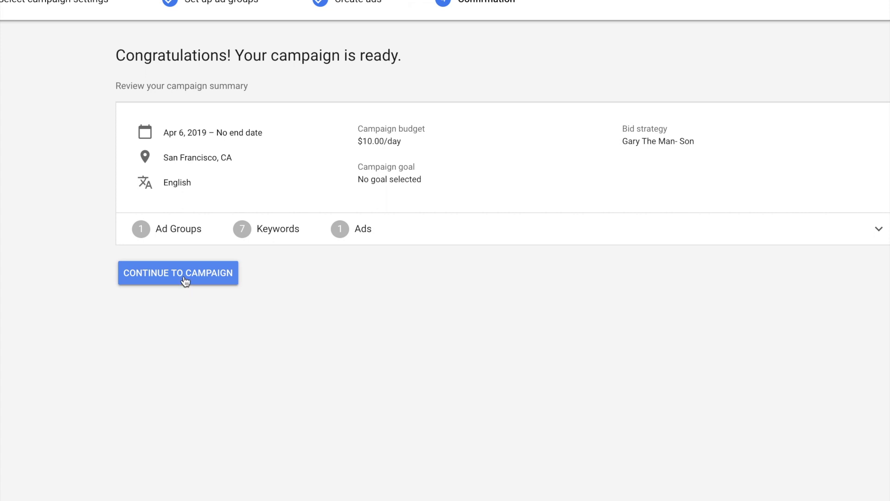
{"action": "left_click", "coordinate": [185, 278]}
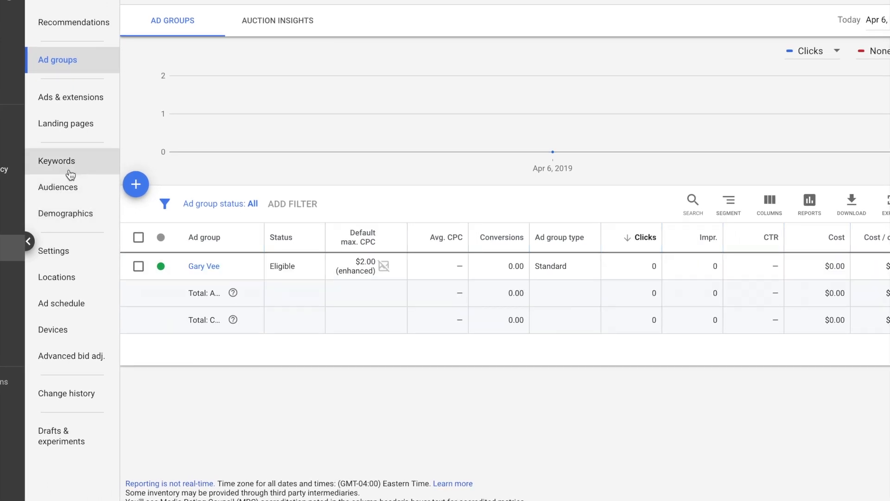
{"action": "left_click", "coordinate": [60, 108]}
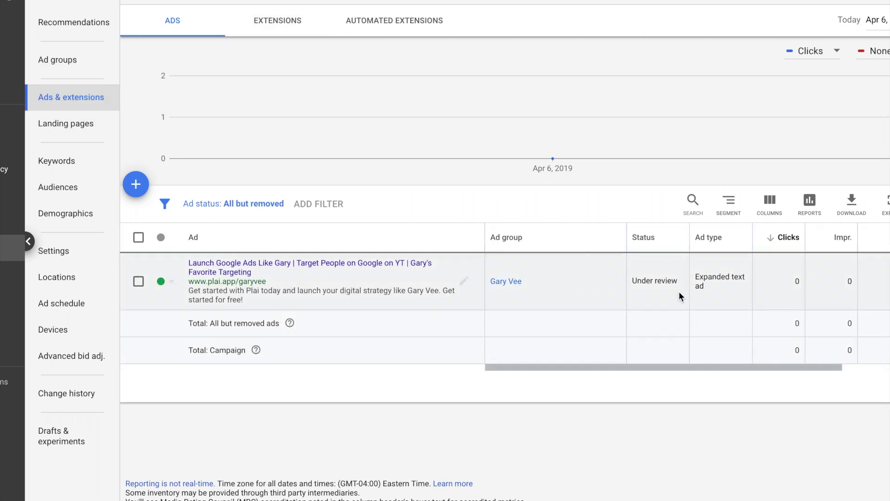
{"action": "left_click", "coordinate": [268, 28]}
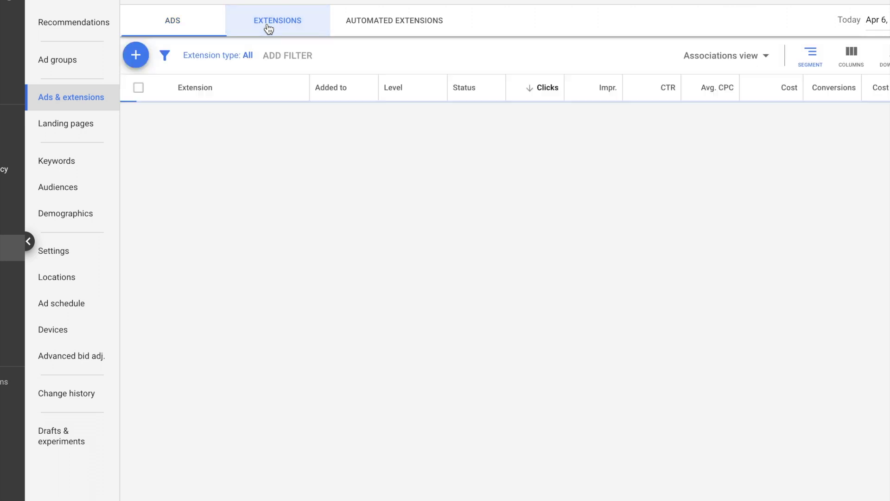
Step: Start a callout extension with callouts 'Gary Vee Strategy' and 'Advanced Targeting'
{"action": "left_click", "coordinate": [501, 135]}
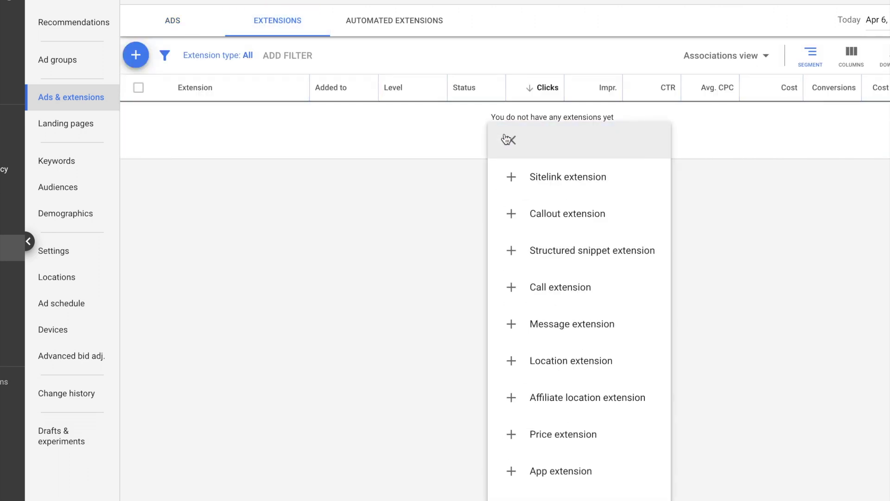
{"action": "left_click", "coordinate": [567, 233]}
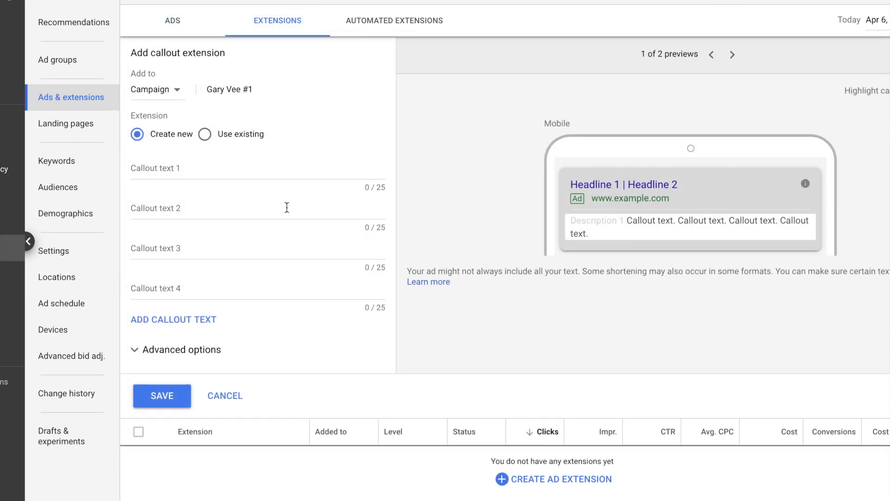
{"action": "left_click", "coordinate": [197, 173]}
{"action": "type", "text": "G"}
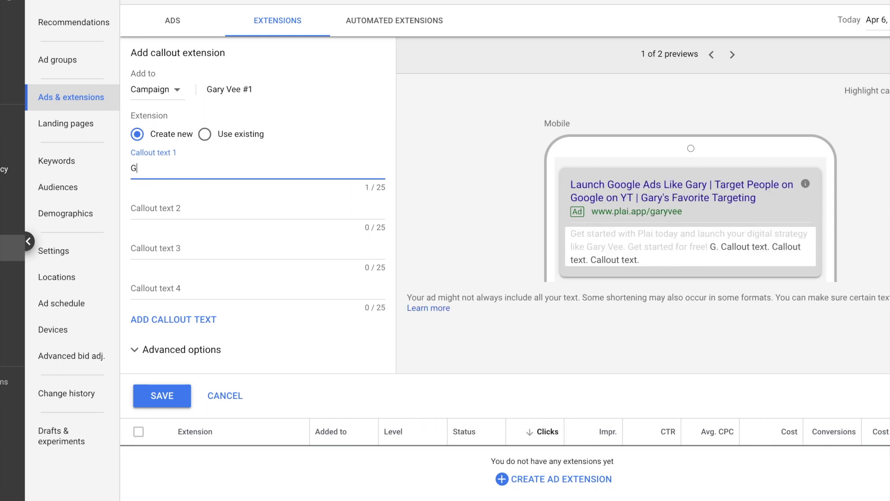
{"action": "type", "text": "ary Ve"}
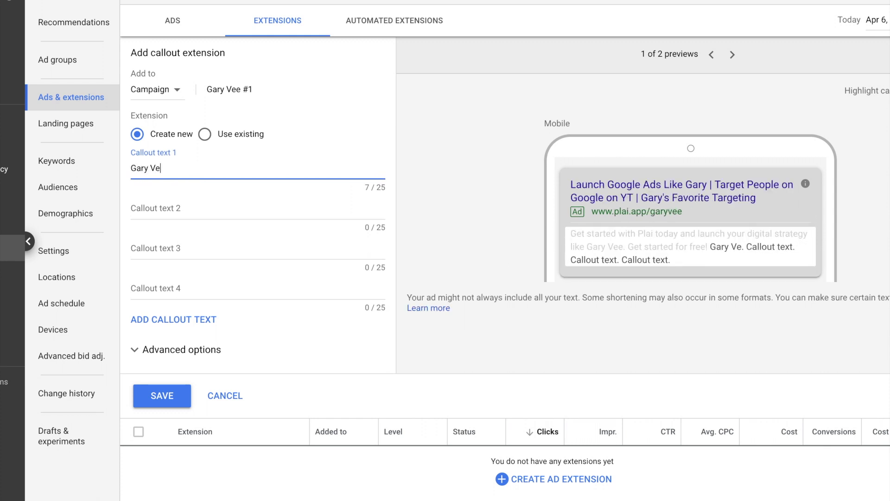
{"action": "type", "text": "e Strategy"}
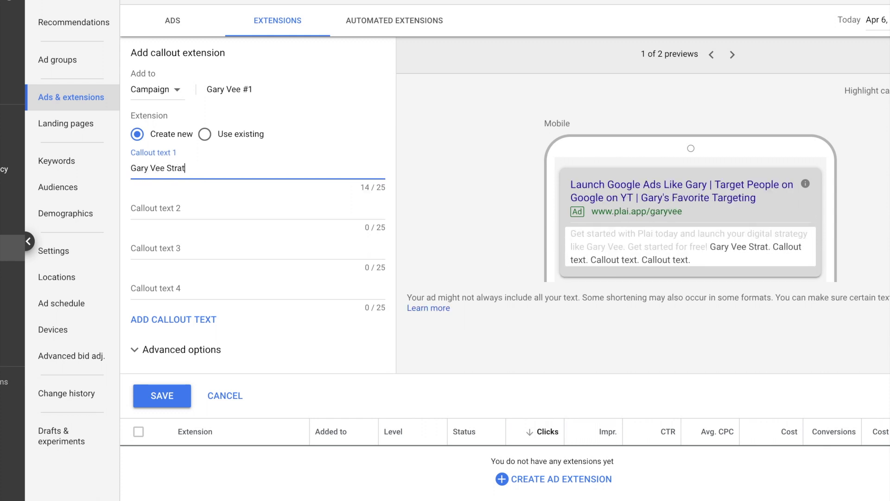
{"action": "left_click", "coordinate": [195, 212]}
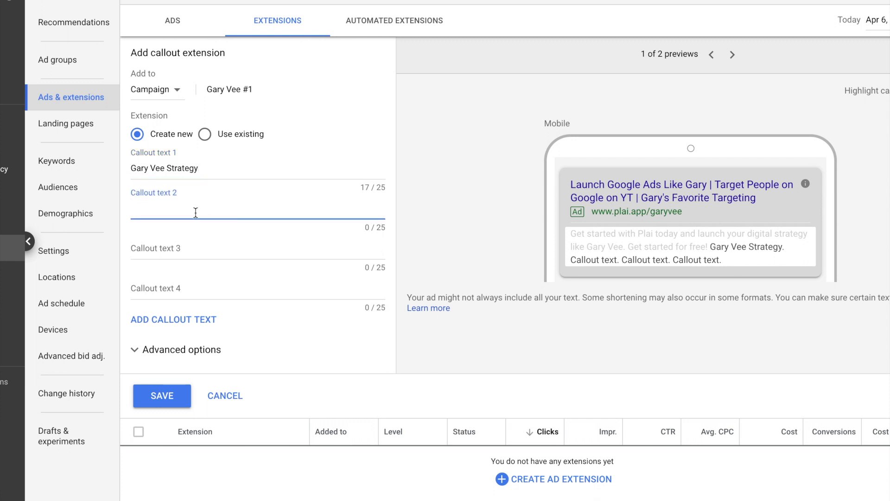
{"action": "type", "text": "Advanced"}
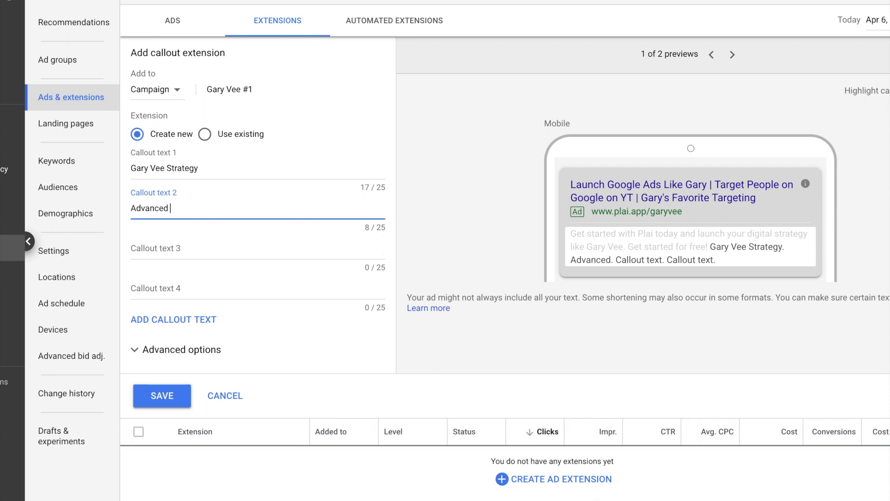
{"action": "type", "text": " Targeting"}
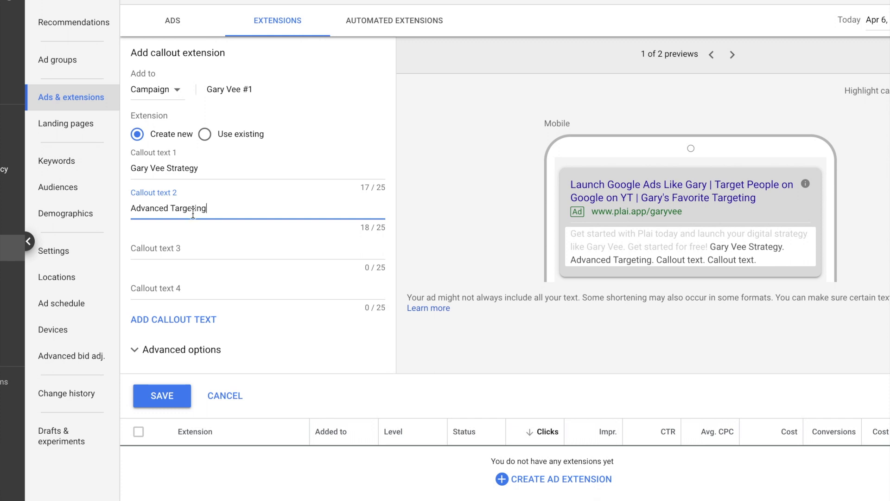
{"action": "left_click", "coordinate": [184, 249]}
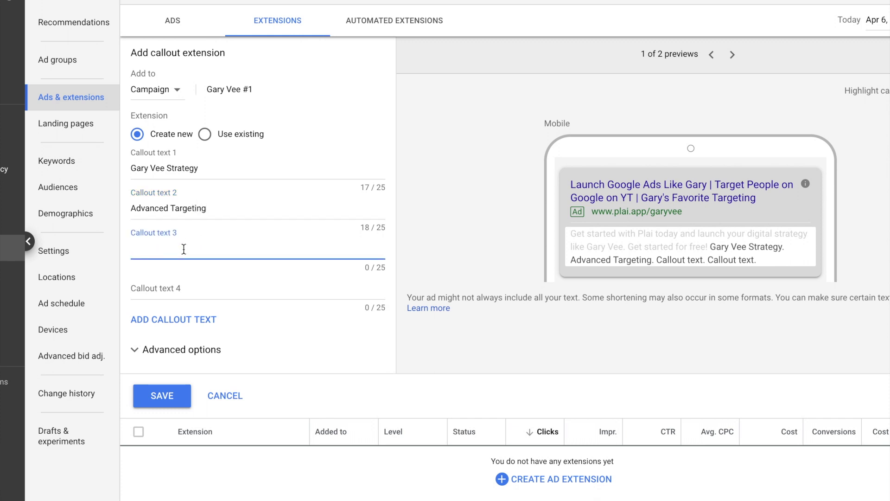
Step: Add callouts 'Plai today' and 'Gary's favorite strategy', then save them to the campaign
{"action": "type", "text": "Just u"}
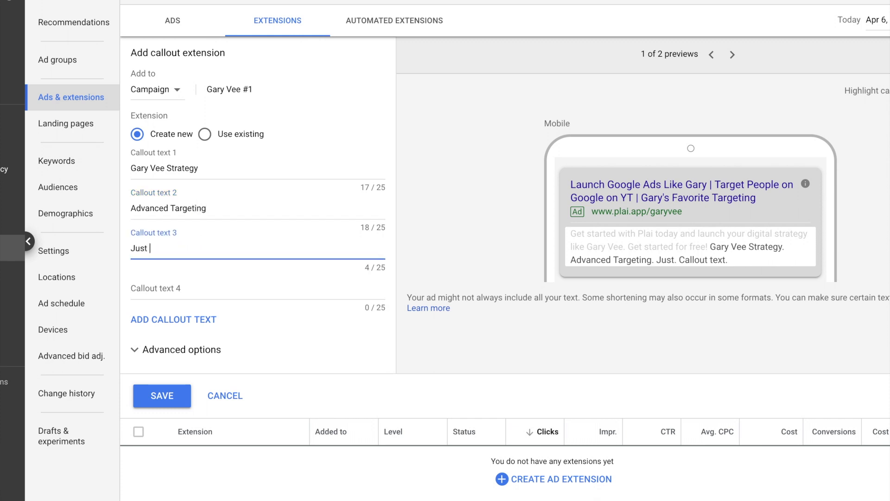
{"action": "key", "text": "BackSpace"}
{"action": "key", "text": "BackSpace"}
{"action": "key", "text": "BackSpace"}
{"action": "key", "text": "BackSpace"}
{"action": "key", "text": "BackSpace"}
{"action": "key", "text": "BackSpace"}
{"action": "type", "text": "Go"}
{"action": "key", "text": "BackSpace"}
{"action": "key", "text": "BackSpace"}
{"action": "type", "text": "P"}
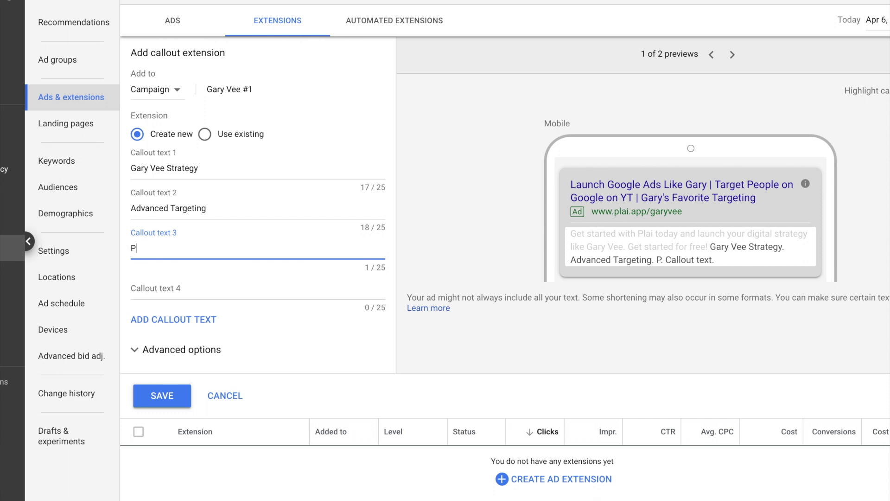
{"action": "type", "text": "lai today"}
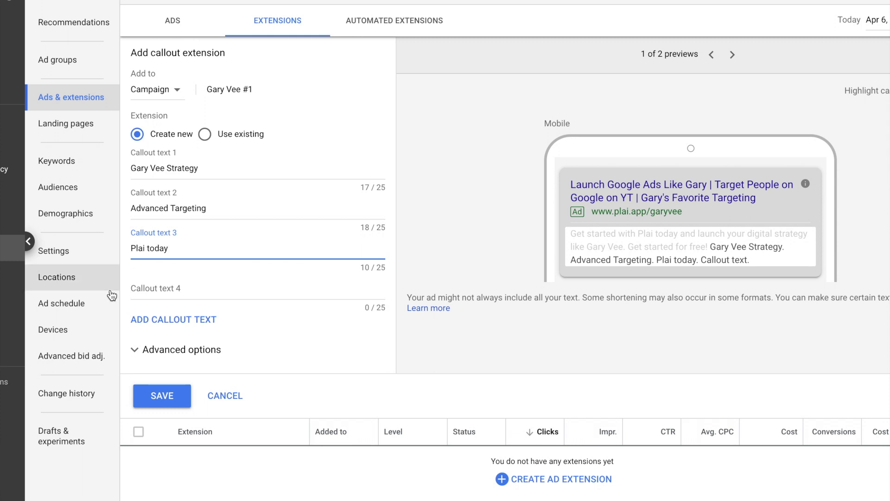
{"action": "left_click", "coordinate": [172, 290]}
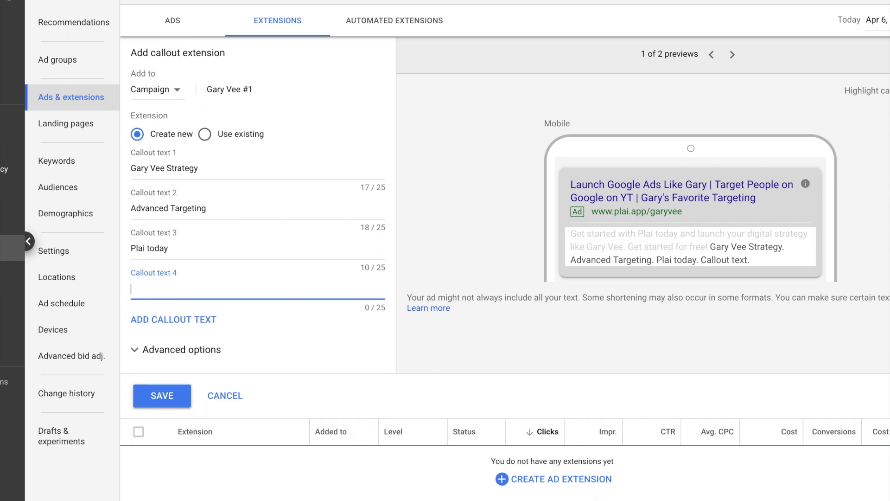
{"action": "type", "text": "Gary's favorite ta"}
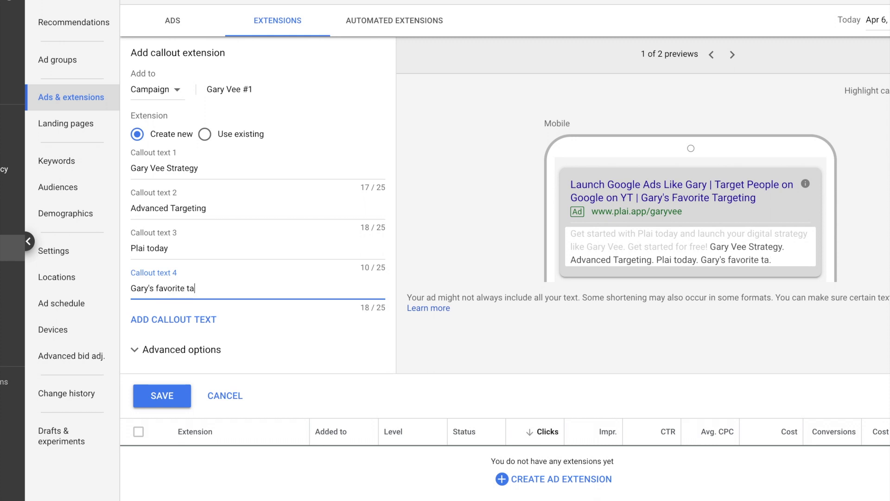
{"action": "key", "text": "BackSpace"}
{"action": "key", "text": "BackSpace"}
{"action": "type", "text": "strate"}
{"action": "type", "text": "gie"}
{"action": "key", "text": "BackSpace"}
{"action": "key", "text": "BackSpace"}
{"action": "key", "text": "BackSpace"}
{"action": "type", "text": "gy"}
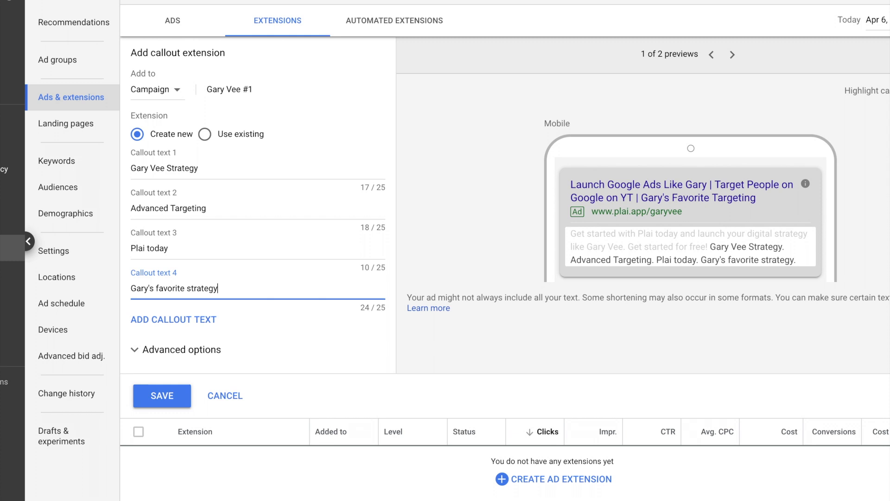
{"action": "left_click", "coordinate": [160, 395]}
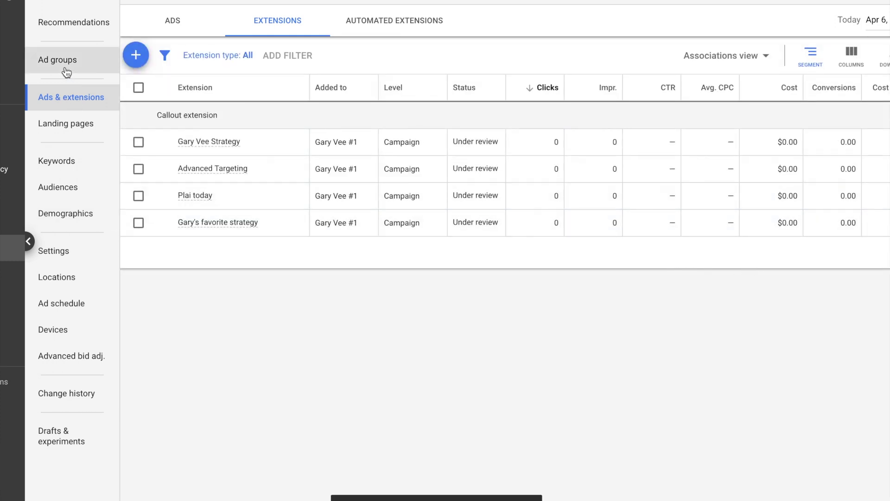
Step: Check the campaign's keyword status and confirm the text ad is Approved, then open a new tab
{"action": "left_click", "coordinate": [179, 31]}
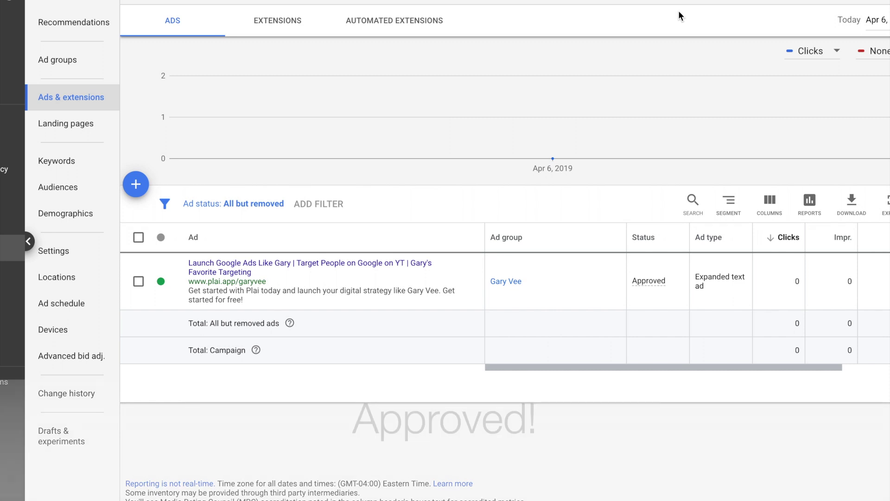
{"action": "left_click", "coordinate": [76, 170]}
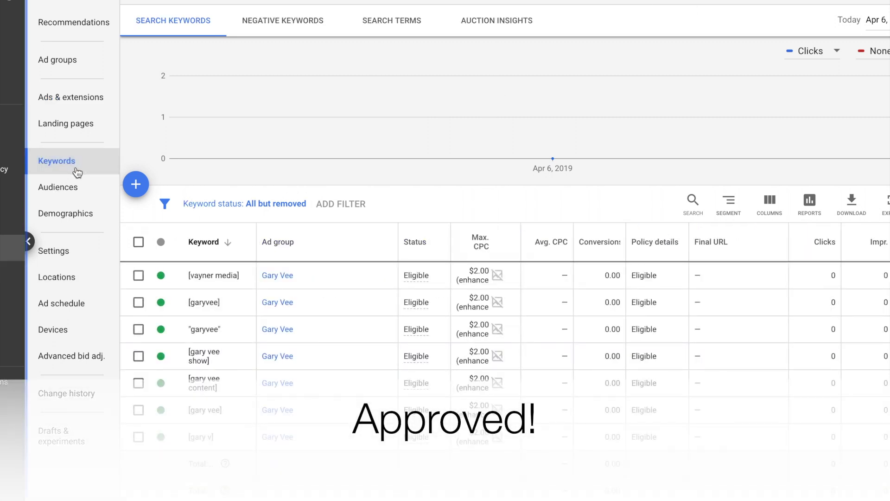
{"action": "left_click", "coordinate": [86, 106]}
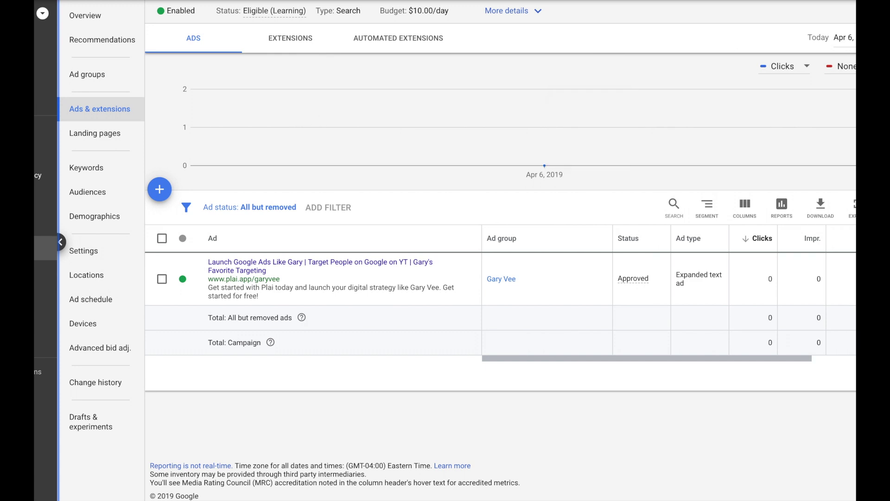
{"action": "key", "text": "ctrl+t"}
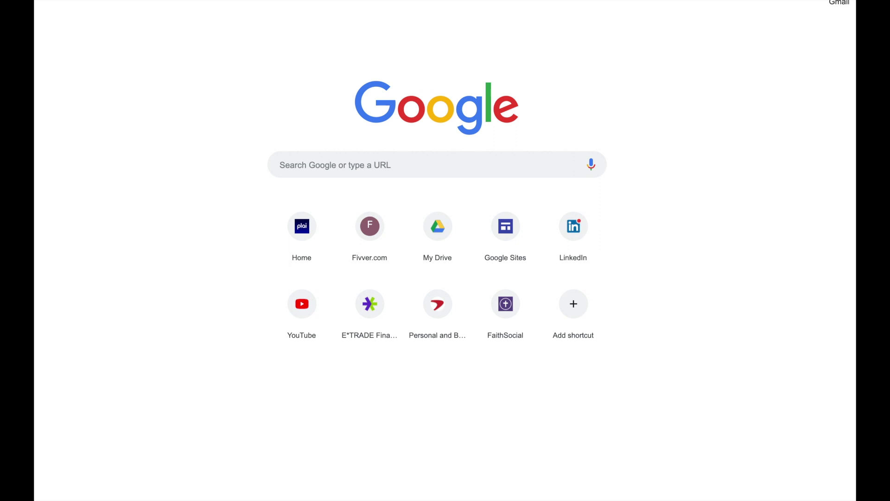
Step: Search Google for 'vaynermedia' and accept the suggested search
{"action": "type", "text": "vayner"}
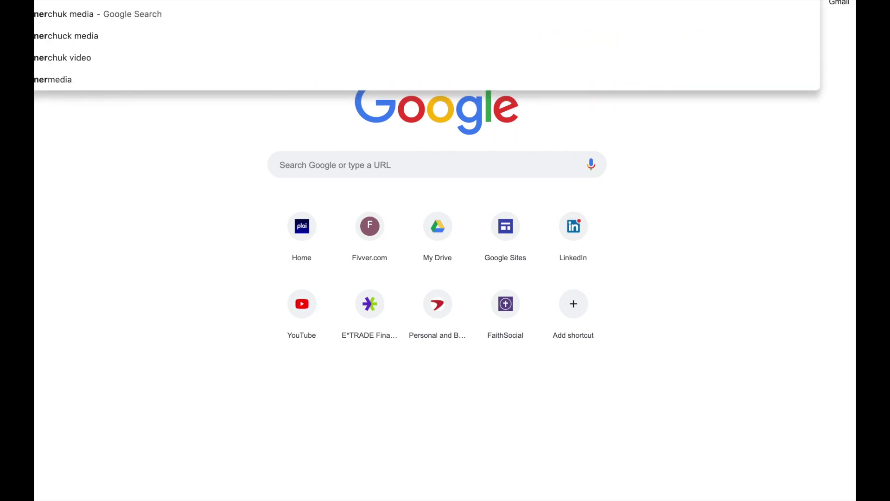
{"action": "type", "text": "media"}
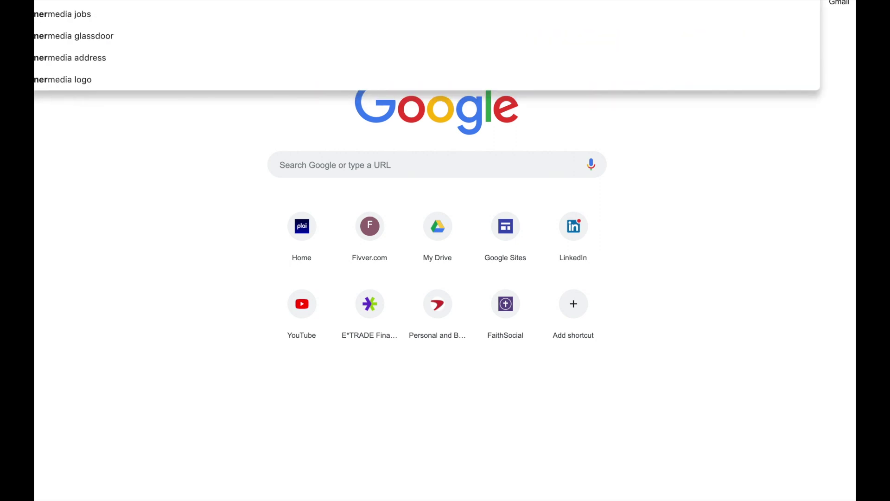
{"action": "key", "text": "Return"}
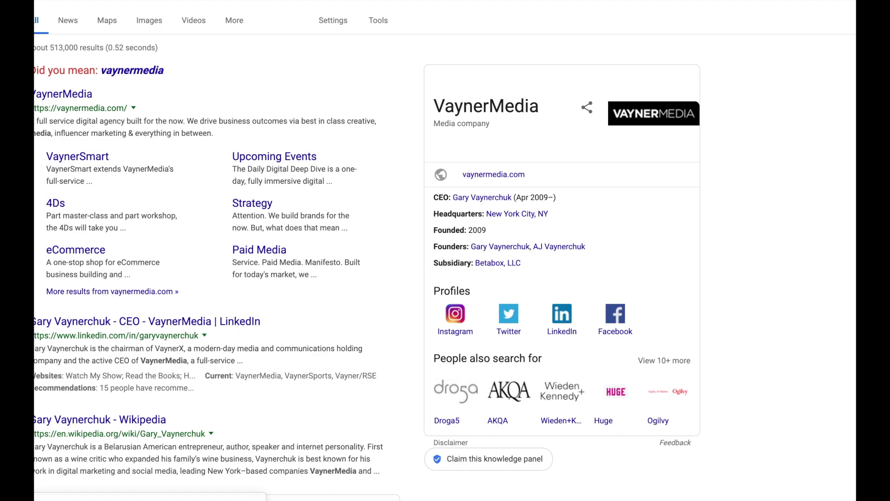
{"action": "left_click", "coordinate": [146, 77]}
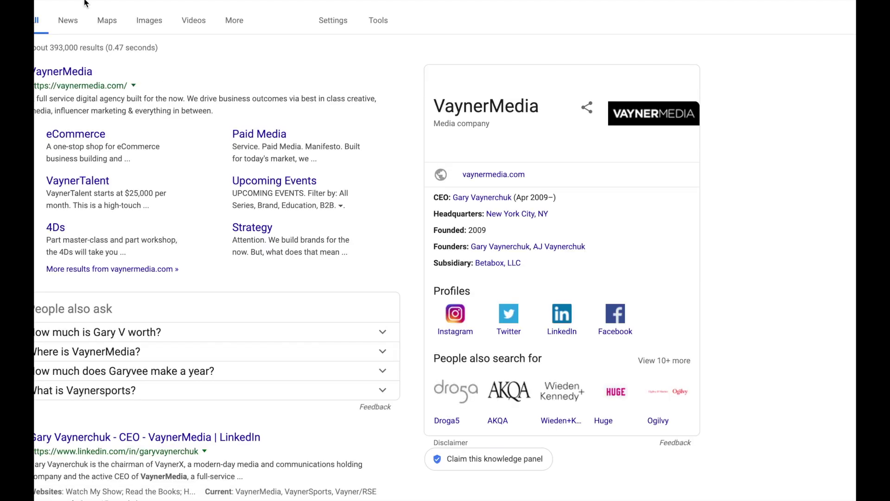
Step: Search for 'gary vee' and scroll down the results to the Plai ad
{"action": "left_click", "coordinate": [153, 2]}
{"action": "type", "text": "gary vee"}
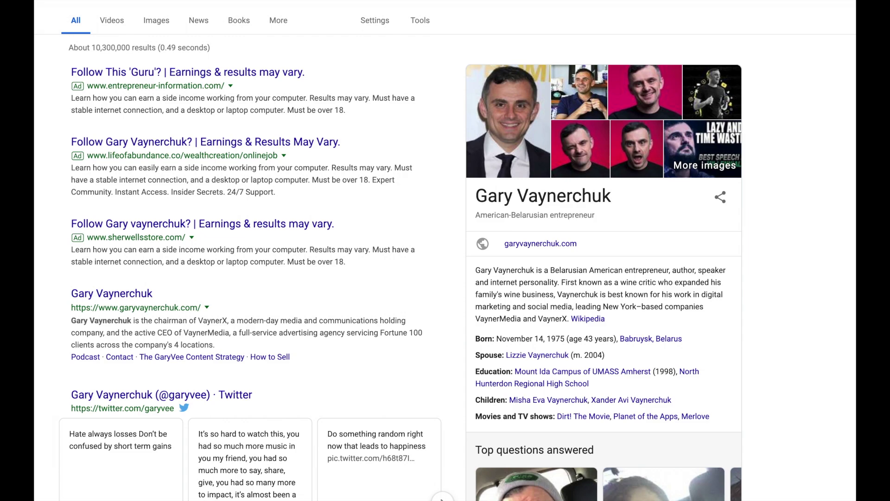
{"action": "scroll", "coordinate": [646, 107], "scroll_direction": "down", "scroll_amount": 15}
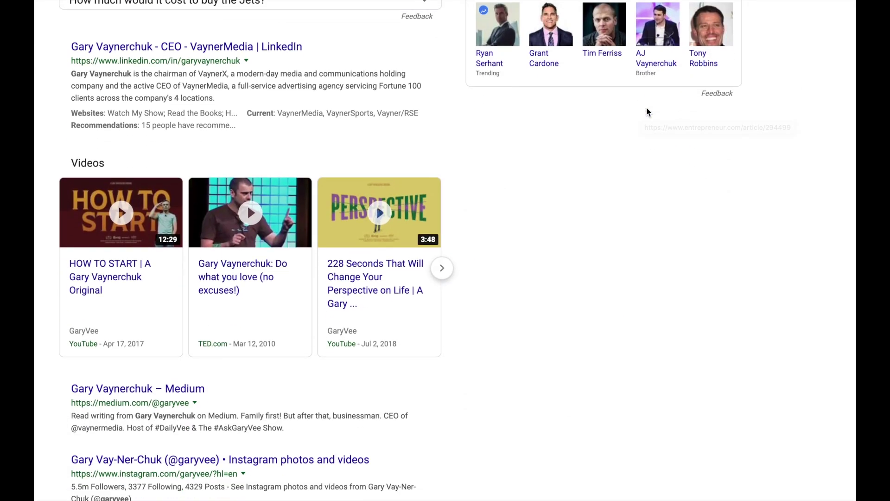
{"action": "scroll", "coordinate": [647, 111], "scroll_direction": "down", "scroll_amount": 3}
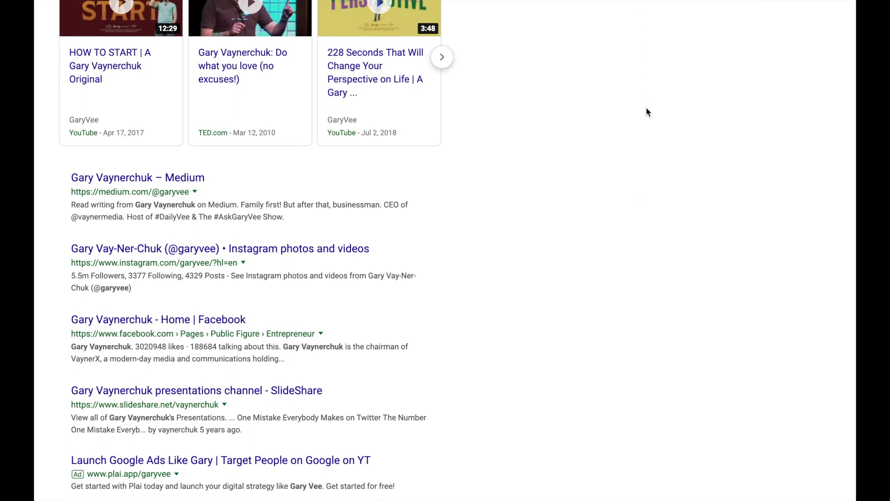
{"action": "scroll", "coordinate": [647, 111], "scroll_direction": "down", "scroll_amount": 3}
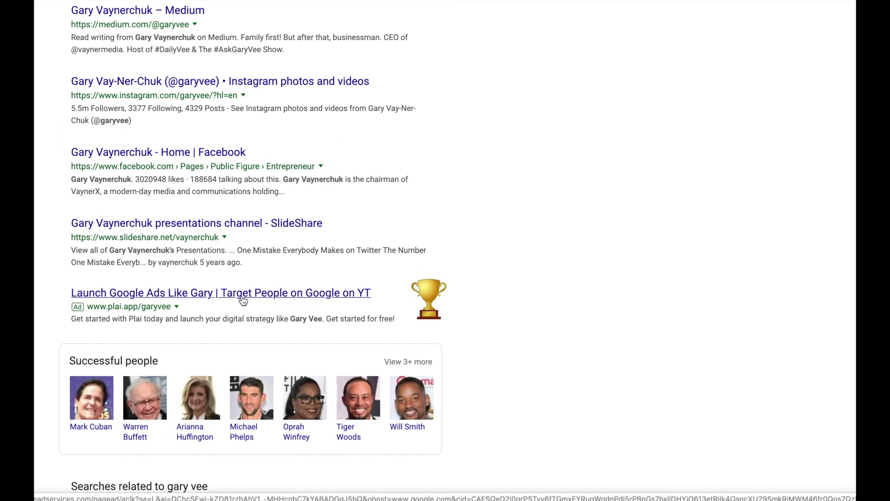
Step: Open the Plai ad's article and scroll down to the early-access form and back up to the video
{"action": "left_click", "coordinate": [185, 296]}
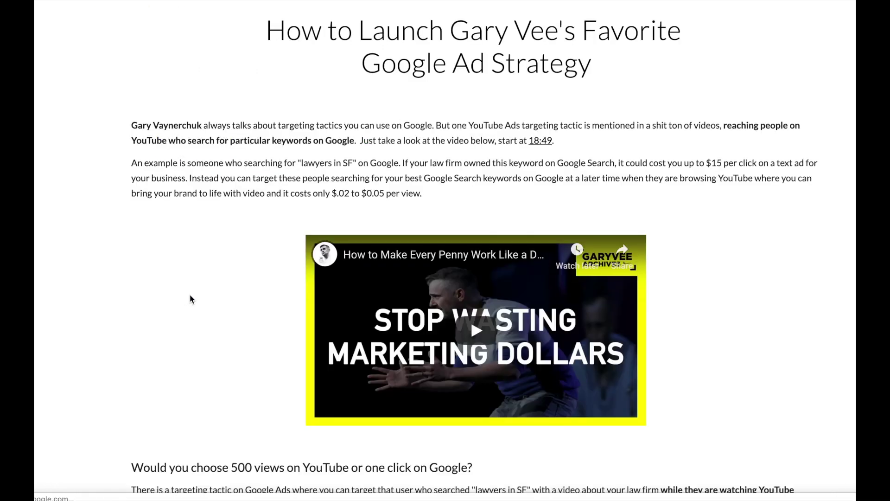
{"action": "scroll", "coordinate": [260, 297], "scroll_direction": "down", "scroll_amount": 2}
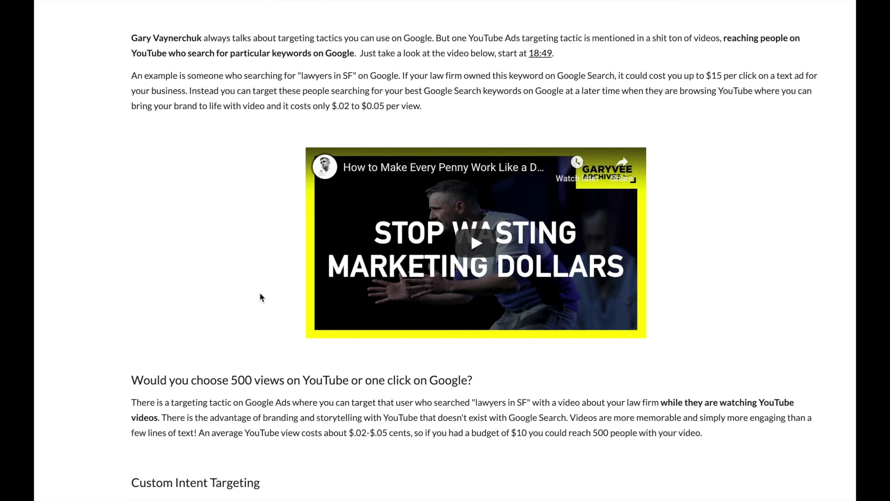
{"action": "scroll", "coordinate": [258, 297], "scroll_direction": "down", "scroll_amount": 8}
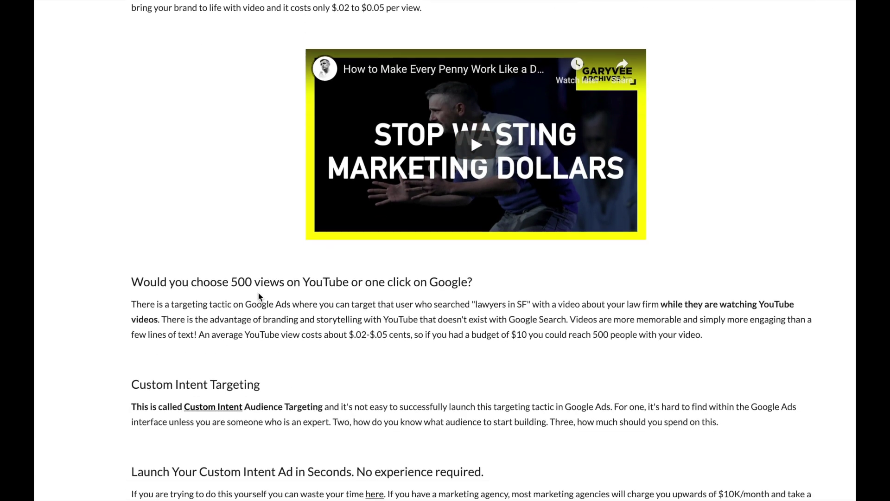
{"action": "scroll", "coordinate": [258, 296], "scroll_direction": "down", "scroll_amount": 2}
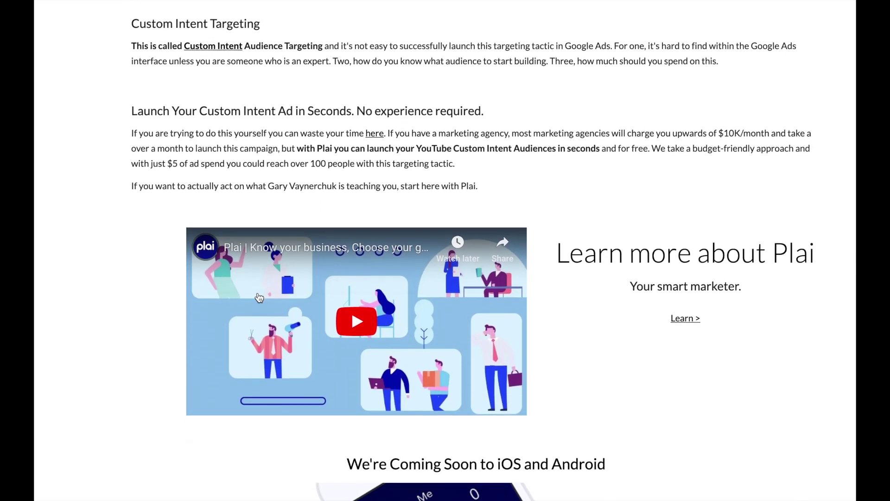
{"action": "scroll", "coordinate": [258, 296], "scroll_direction": "down", "scroll_amount": 9}
{"action": "scroll", "coordinate": [258, 297], "scroll_direction": "down", "scroll_amount": 11}
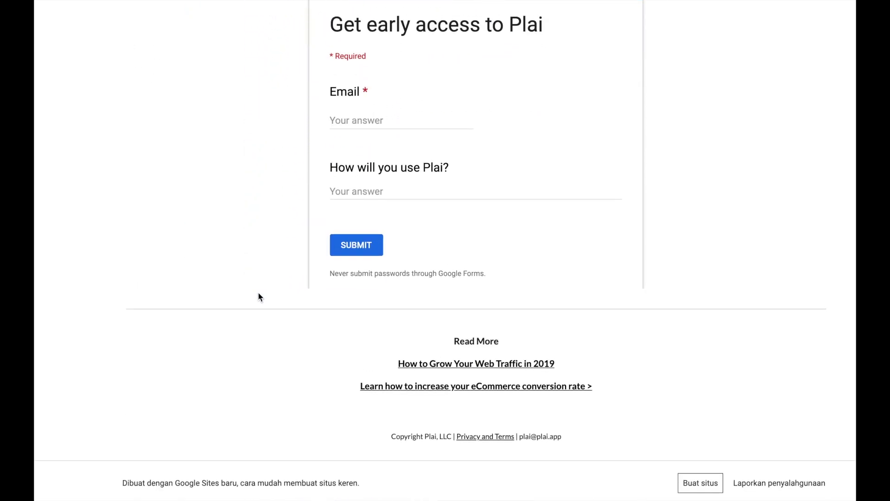
{"action": "scroll", "coordinate": [258, 297], "scroll_direction": "up", "scroll_amount": 3}
{"action": "scroll", "coordinate": [259, 297], "scroll_direction": "down", "scroll_amount": 2}
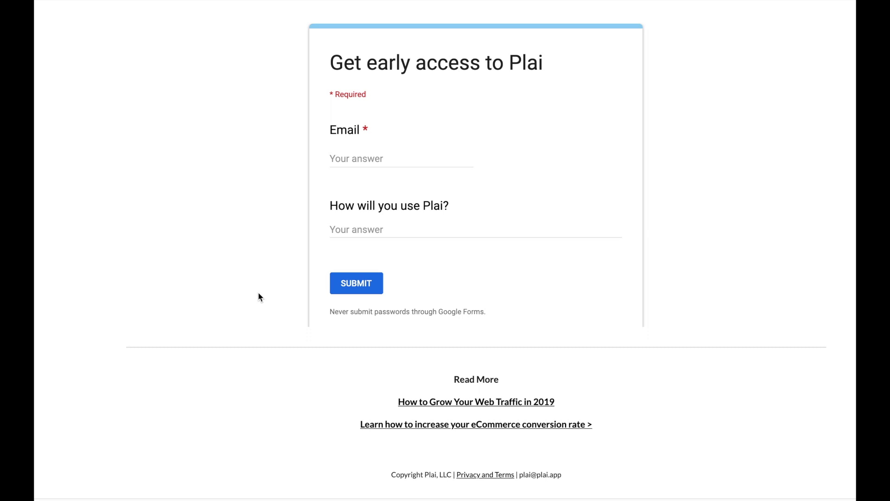
{"action": "scroll", "coordinate": [258, 297], "scroll_direction": "down", "scroll_amount": 1}
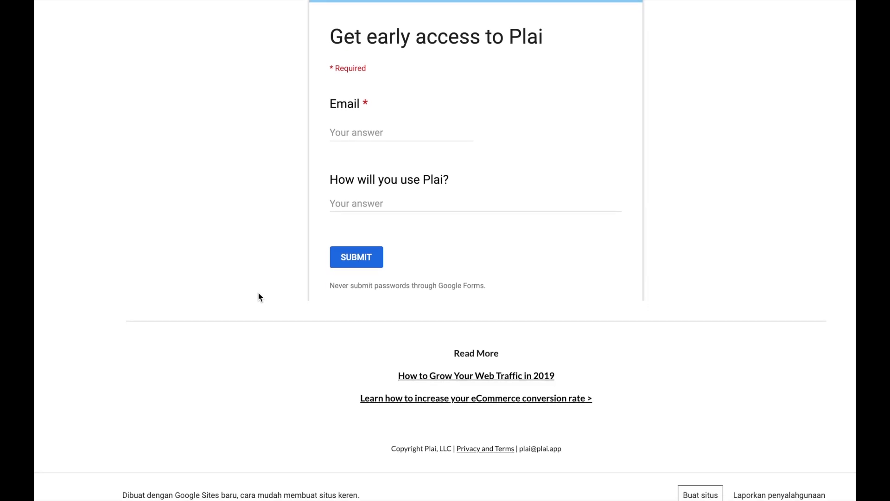
{"action": "scroll", "coordinate": [259, 297], "scroll_direction": "up", "scroll_amount": 1}
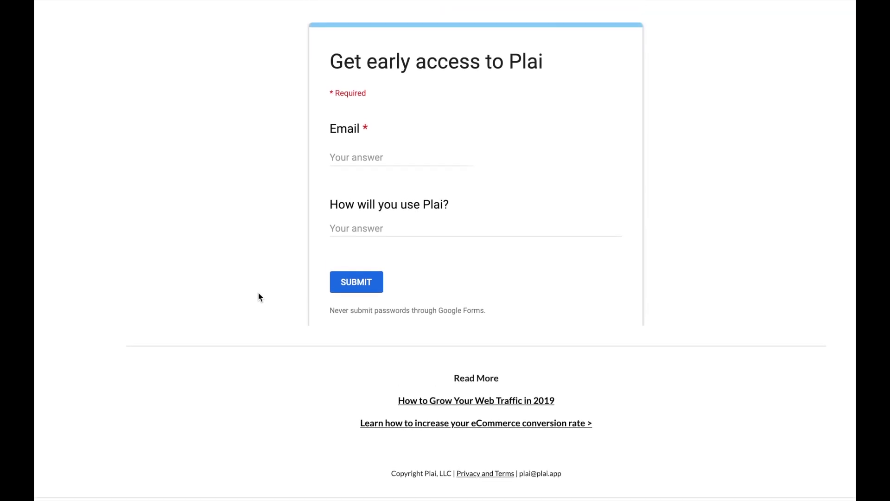
{"action": "scroll", "coordinate": [259, 297], "scroll_direction": "up", "scroll_amount": 1}
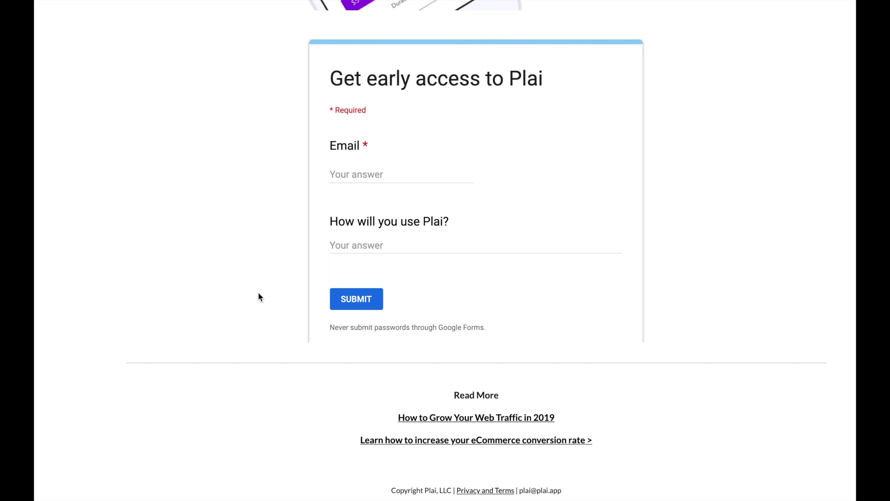
{"action": "scroll", "coordinate": [258, 297], "scroll_direction": "down", "scroll_amount": 1}
{"action": "scroll", "coordinate": [258, 297], "scroll_direction": "up", "scroll_amount": 3}
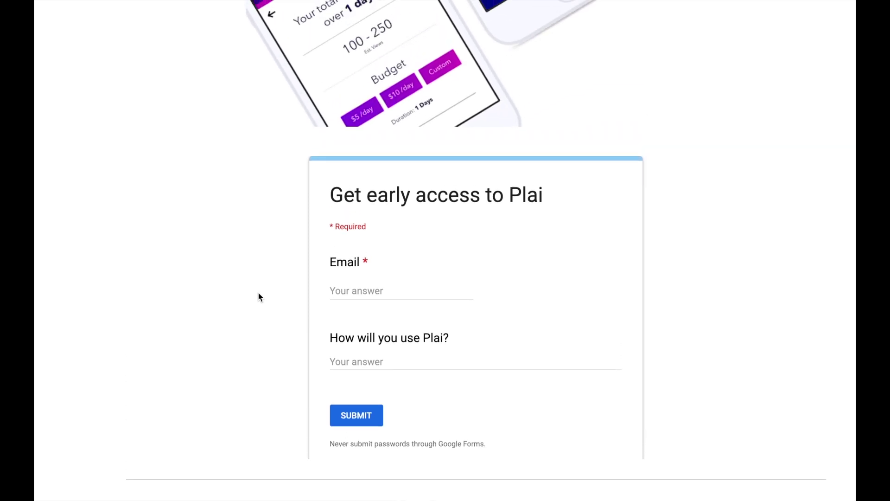
{"action": "scroll", "coordinate": [258, 297], "scroll_direction": "up", "scroll_amount": 20}
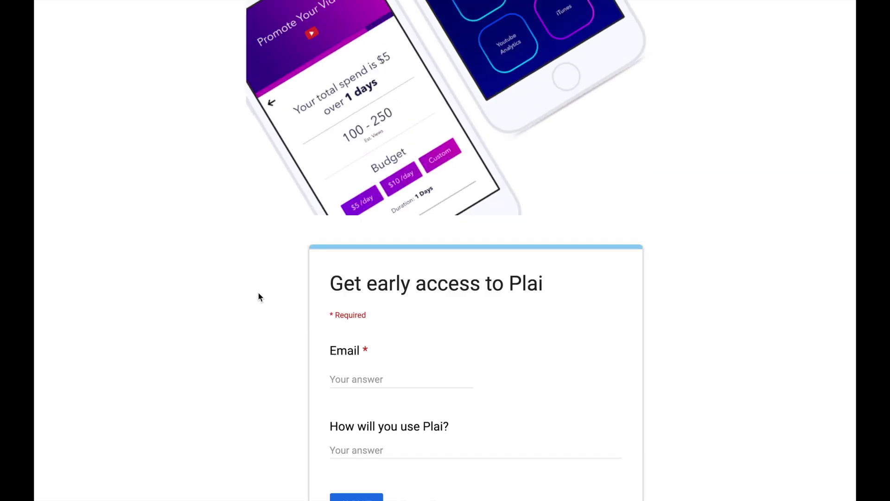
{"action": "scroll", "coordinate": [259, 296], "scroll_direction": "up", "scroll_amount": 3}
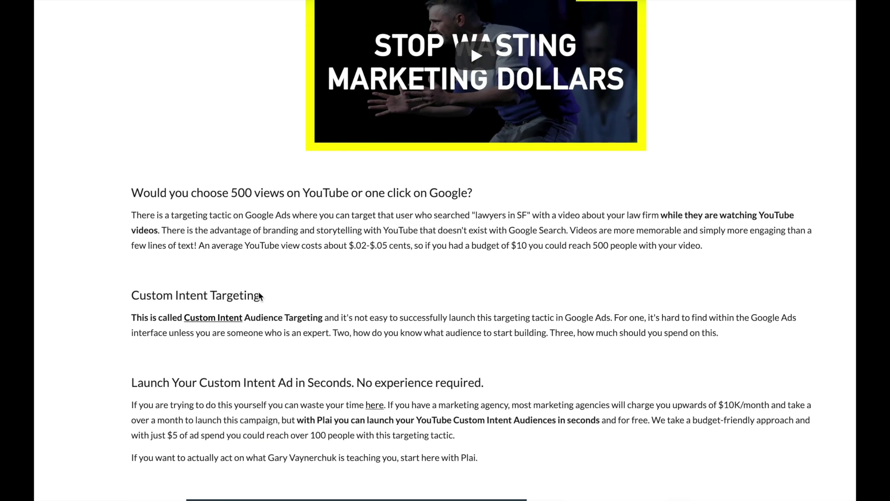
{"action": "scroll", "coordinate": [315, 287], "scroll_direction": "up", "scroll_amount": 4}
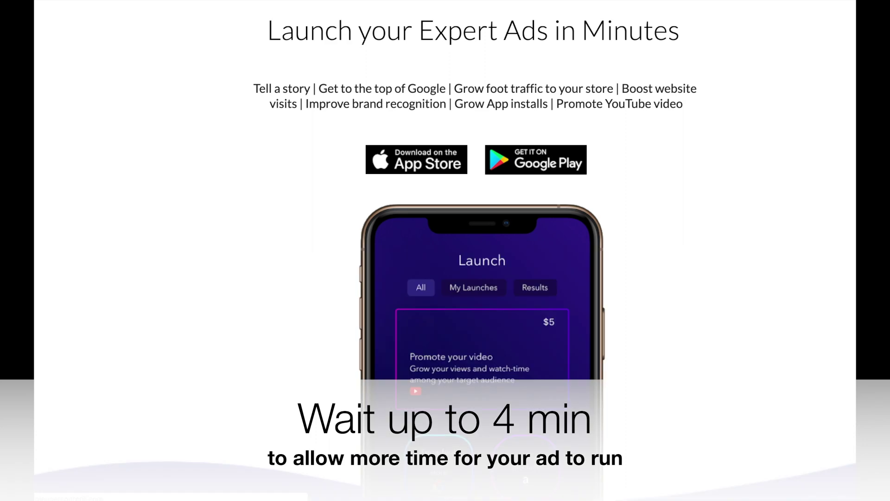
Step: Look over the Plai homepage and play its YouTube promo video
{"action": "scroll", "coordinate": [663, 195], "scroll_direction": "down", "scroll_amount": 20}
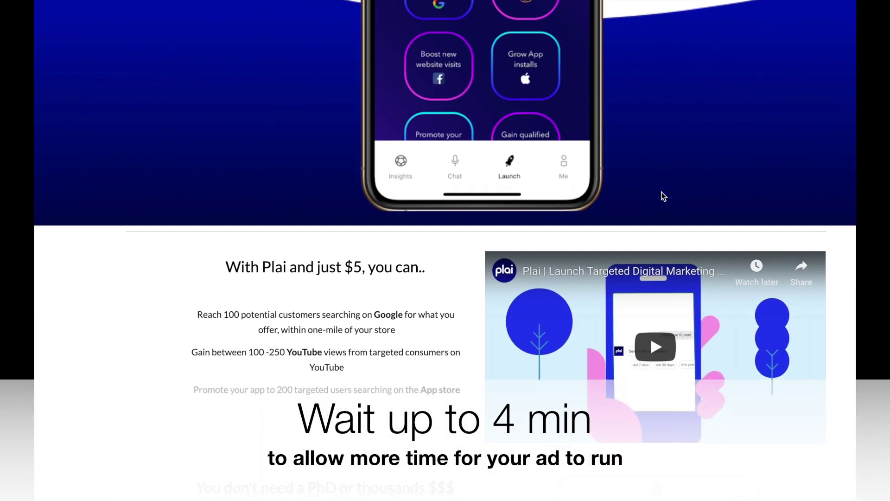
{"action": "scroll", "coordinate": [661, 195], "scroll_direction": "down", "scroll_amount": 2}
{"action": "scroll", "coordinate": [661, 196], "scroll_direction": "up", "scroll_amount": 15}
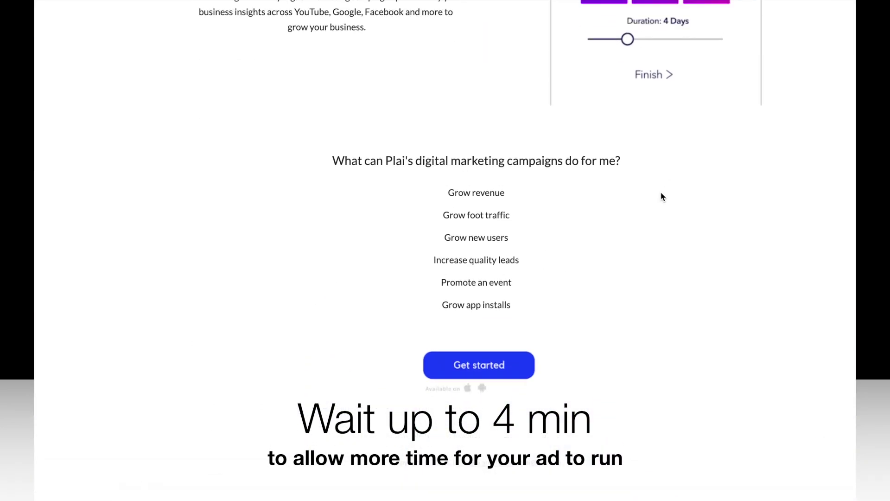
{"action": "scroll", "coordinate": [661, 194], "scroll_direction": "down", "scroll_amount": 8}
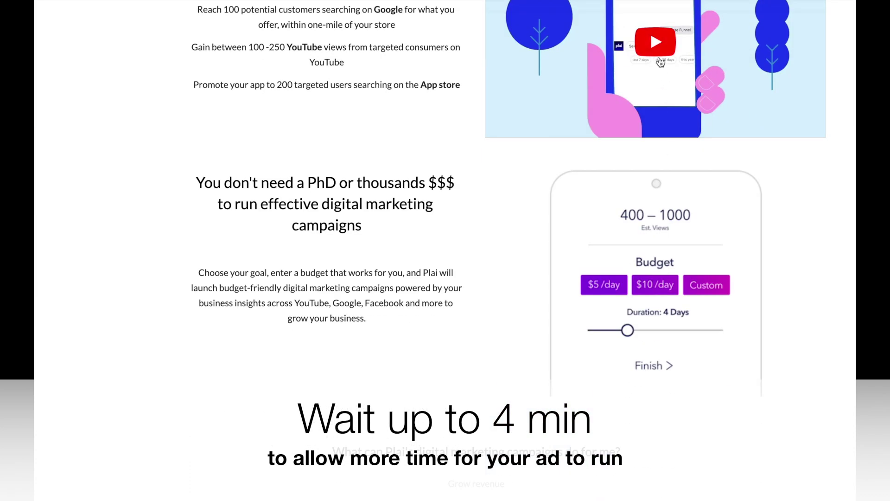
{"action": "left_click", "coordinate": [656, 46]}
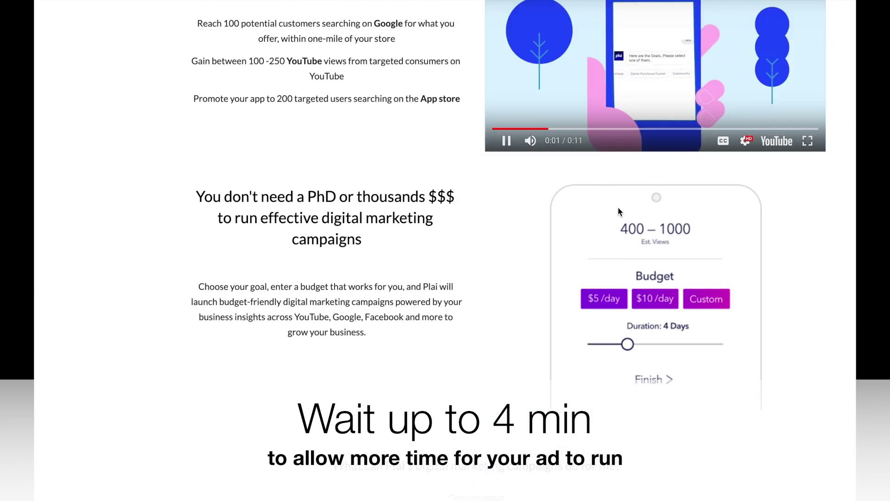
{"action": "scroll", "coordinate": [619, 208], "scroll_direction": "up", "scroll_amount": 4}
{"action": "scroll", "coordinate": [619, 204], "scroll_direction": "up", "scroll_amount": 10}
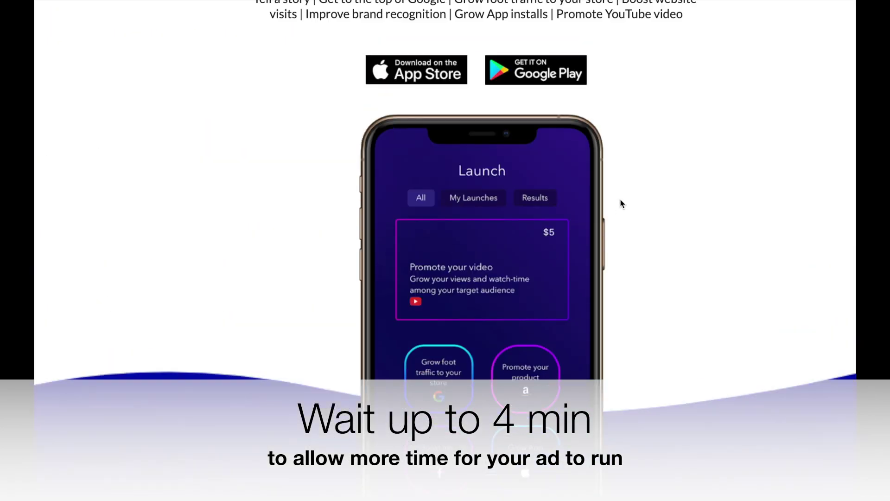
{"action": "scroll", "coordinate": [445, 250], "scroll_direction": "up", "scroll_amount": 8}
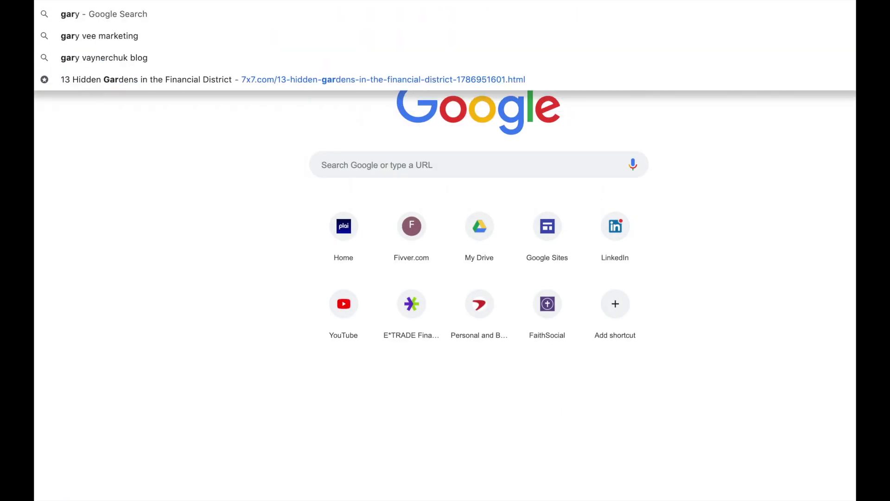
Step: Search Google for 'gary vee' and check that the Plai ad appears among the top ads
{"action": "type", "text": "vee"}
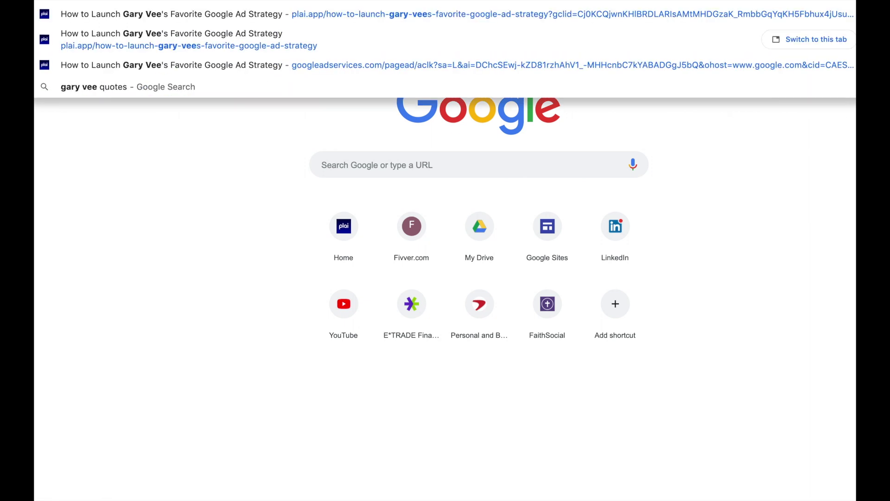
{"action": "key", "text": "Return"}
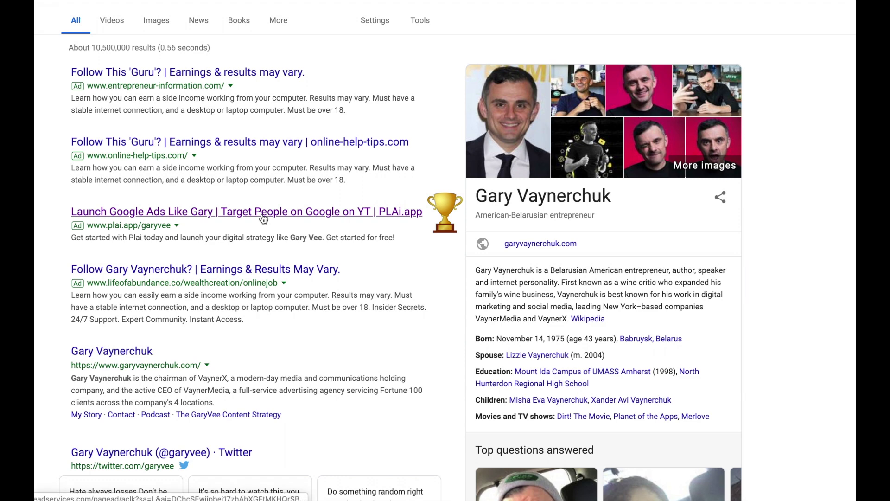
{"action": "scroll", "coordinate": [264, 218], "scroll_direction": "down", "scroll_amount": 1}
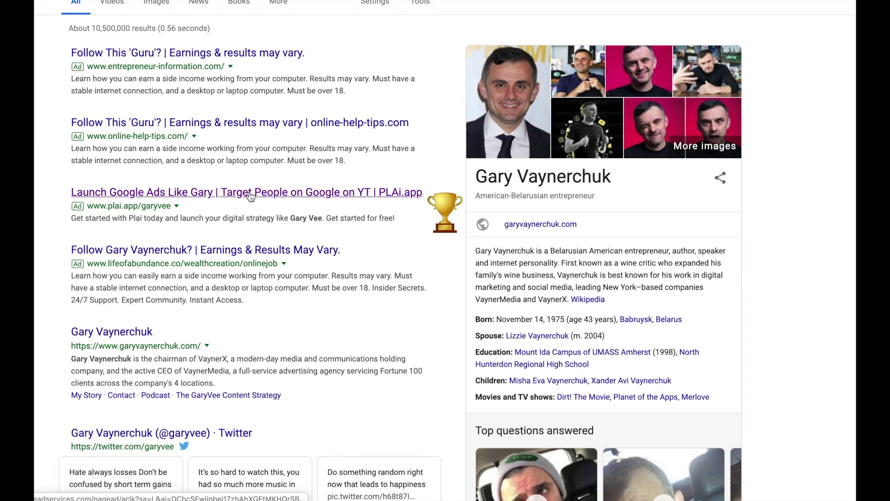
{"action": "scroll", "coordinate": [250, 196], "scroll_direction": "up", "scroll_amount": 1}
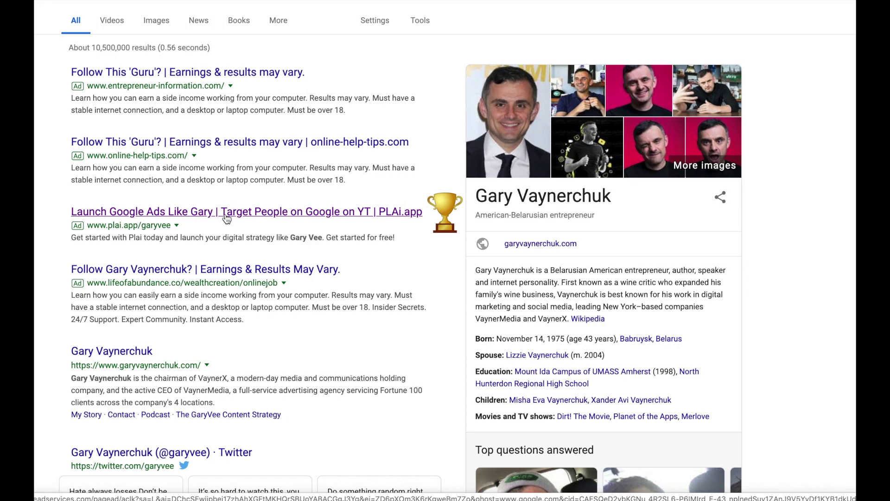
Step: Visit the PLAi.app ad's page, then go back to the search results
{"action": "left_click", "coordinate": [181, 215]}
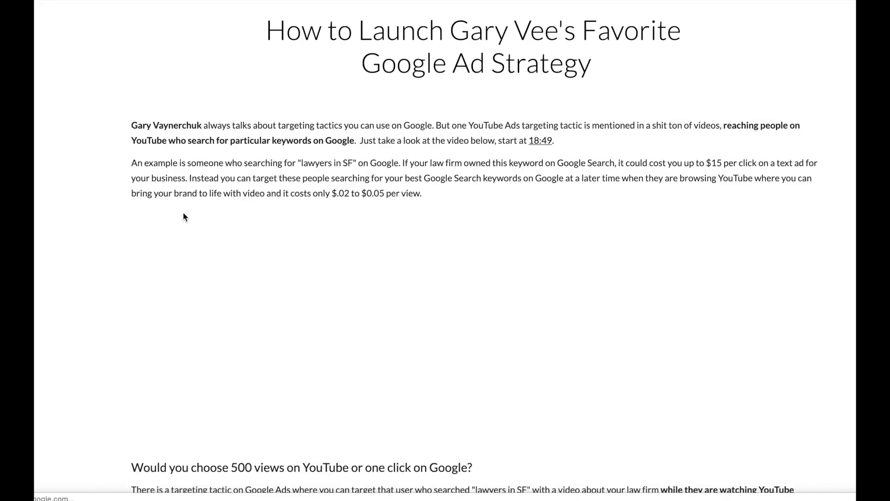
{"action": "scroll", "coordinate": [369, 209], "scroll_direction": "down", "scroll_amount": 2}
{"action": "scroll", "coordinate": [368, 206], "scroll_direction": "up", "scroll_amount": 3}
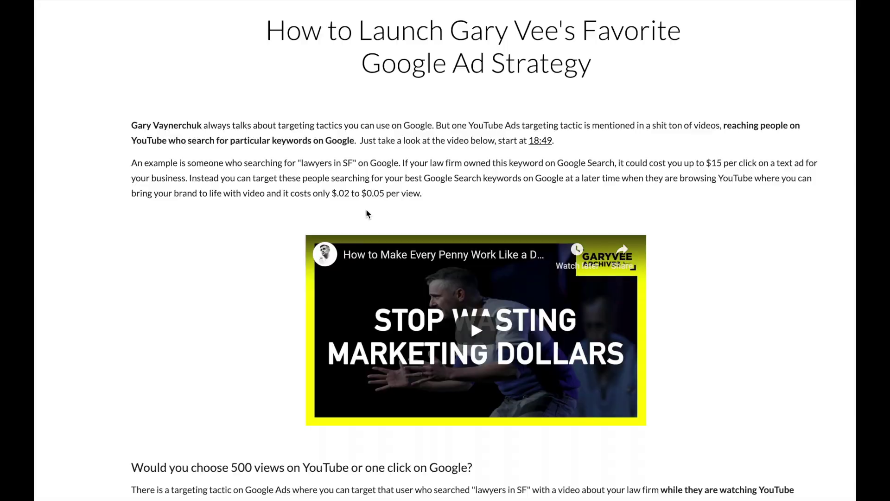
{"action": "key", "text": "alt+Left"}
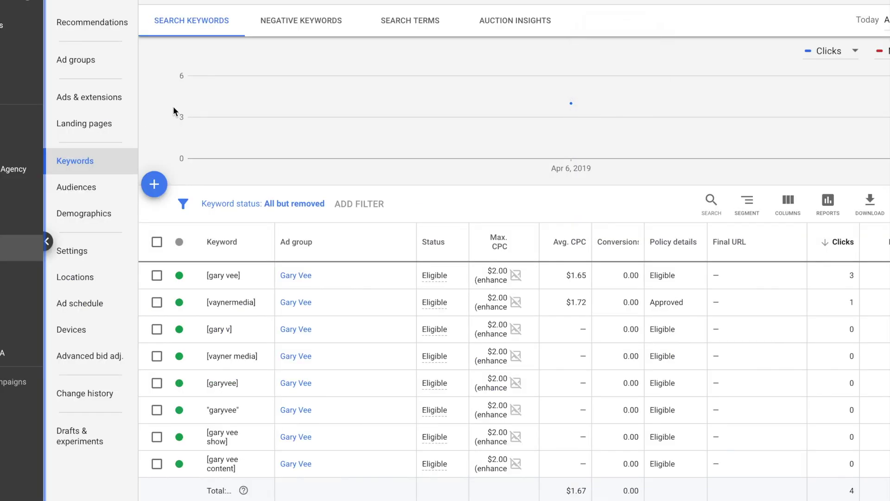
Step: In campaign Settings, change the daily budget amount from 10 to 100
{"action": "left_click", "coordinate": [109, 251]}
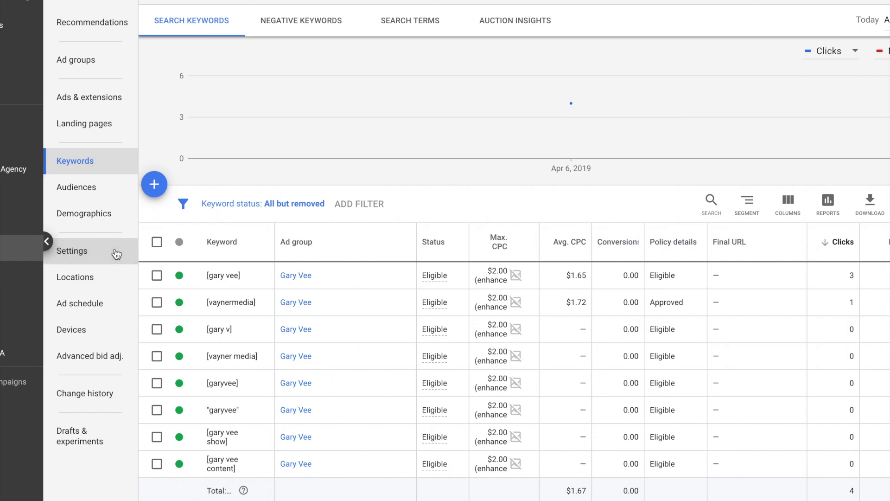
{"action": "left_click", "coordinate": [384, 256]}
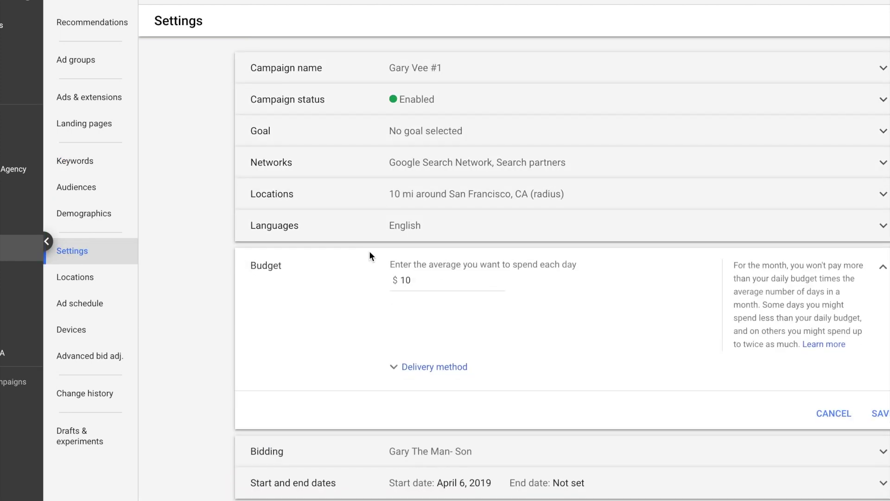
{"action": "double_click", "coordinate": [405, 284]}
{"action": "type", "text": "100"}
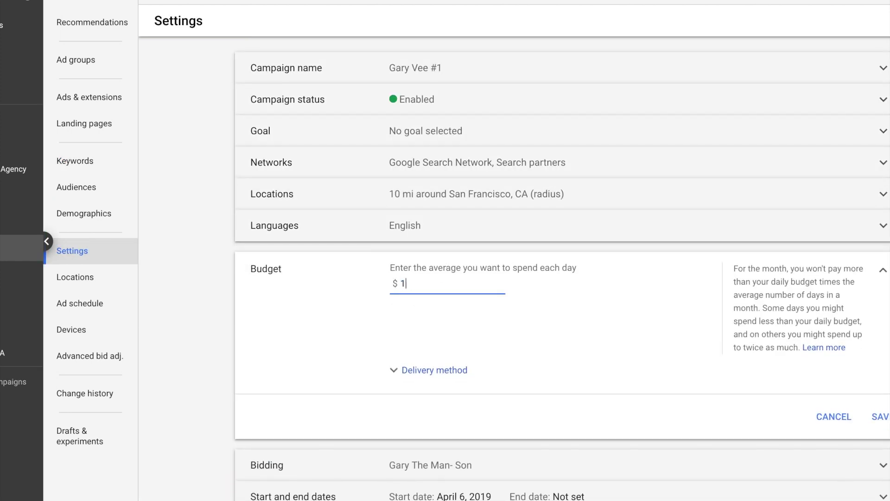
{"action": "left_click", "coordinate": [428, 369]}
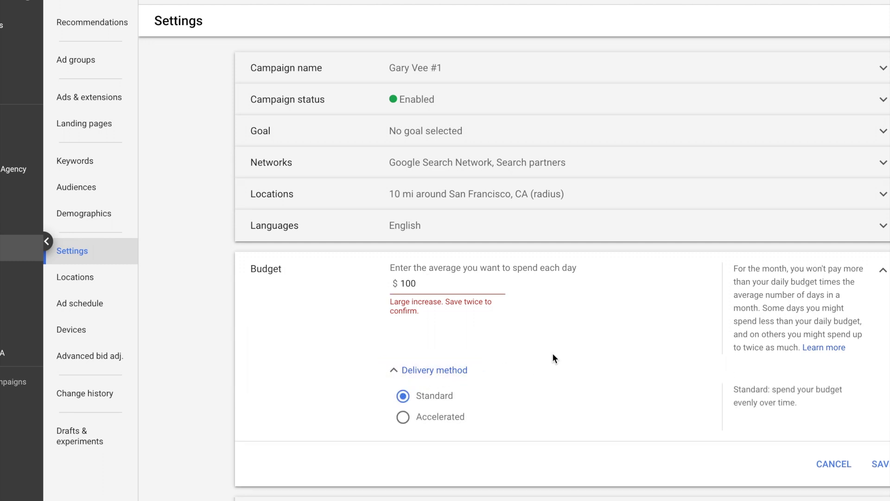
{"action": "scroll", "coordinate": [552, 355], "scroll_direction": "down", "scroll_amount": 3}
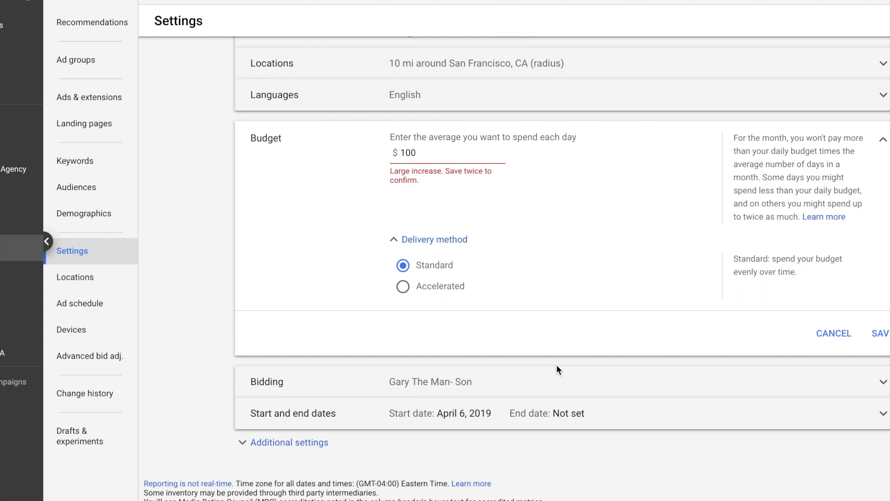
{"action": "left_click", "coordinate": [547, 414]}
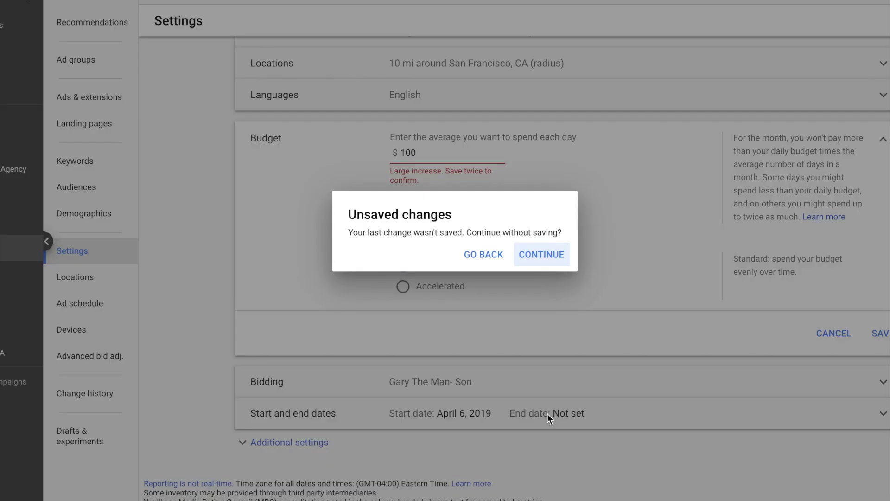
{"action": "left_click", "coordinate": [499, 257]}
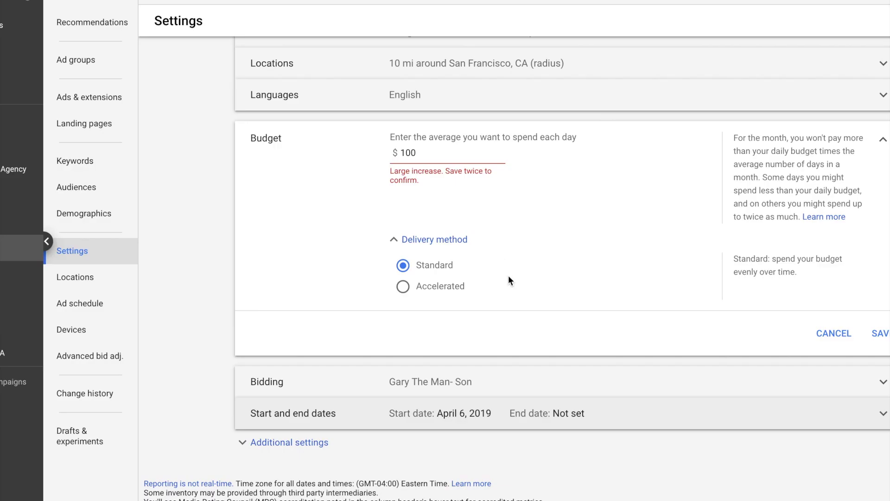
Step: Save the $100.00/day budget, confirm the large increase, and close the dates editor unchanged
{"action": "left_click", "coordinate": [877, 338]}
{"action": "left_click", "coordinate": [878, 337]}
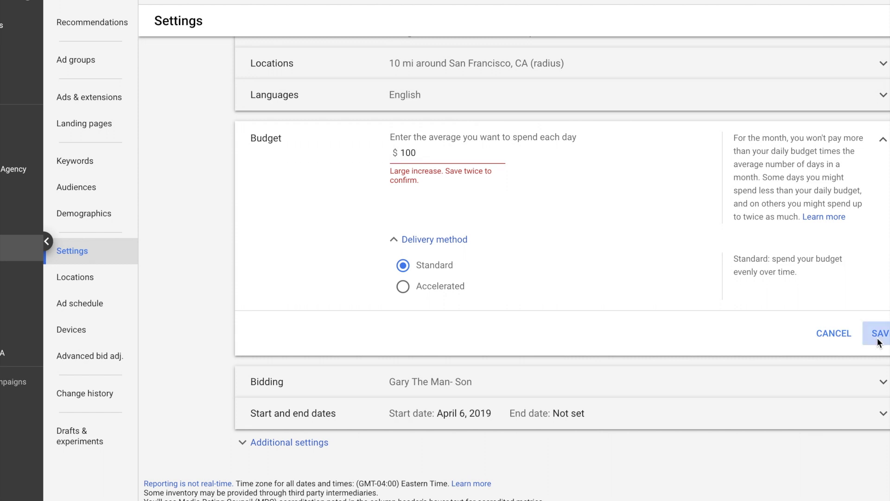
{"action": "left_click", "coordinate": [500, 328]}
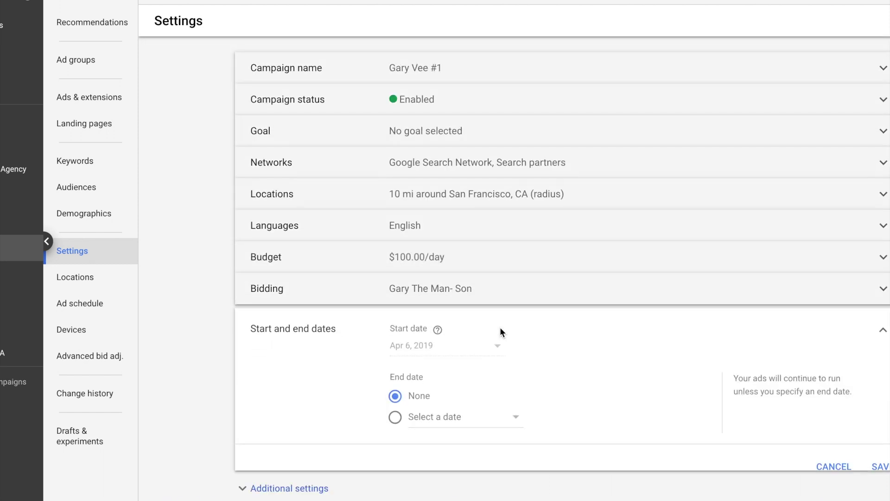
{"action": "left_click", "coordinate": [838, 468]}
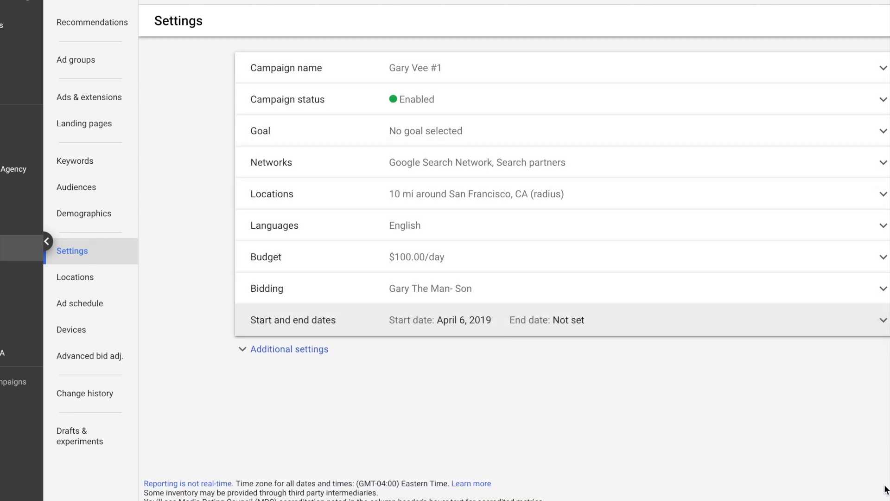
Step: Replace the [gary vee] keyword's $2.00 default Max. CPC with a manual $10.00 bid
{"action": "left_click", "coordinate": [70, 61]}
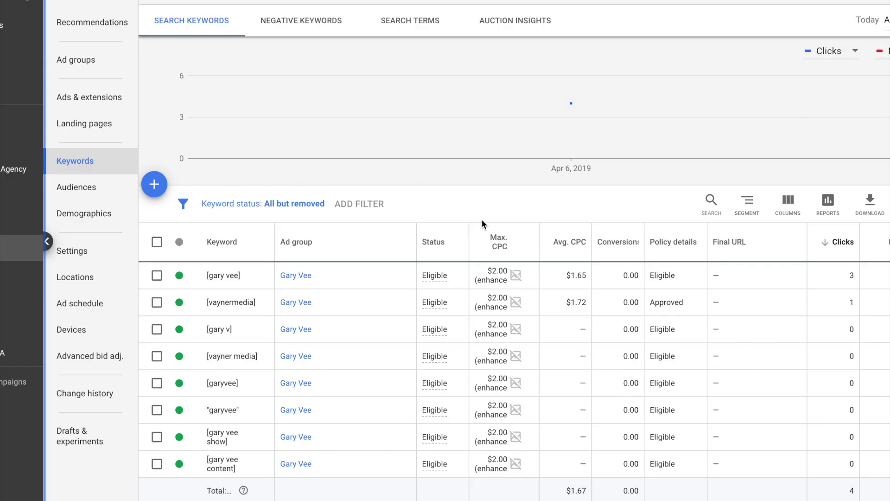
{"action": "left_click", "coordinate": [530, 275]}
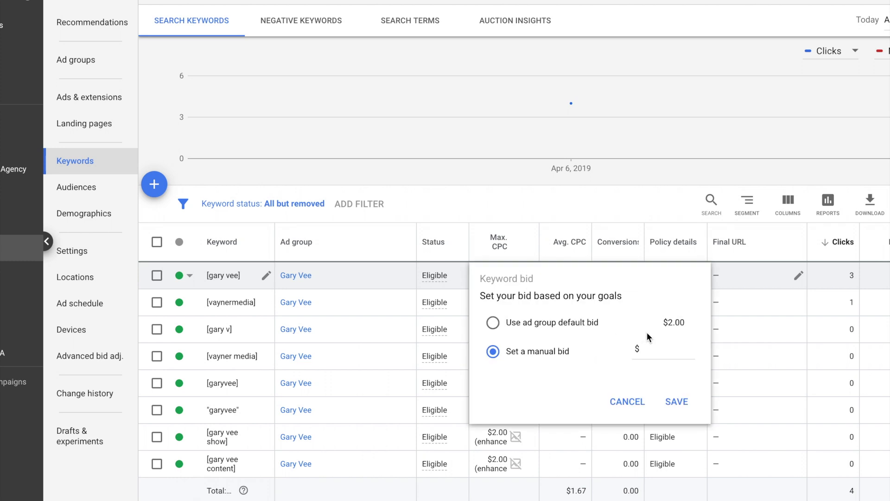
{"action": "left_click", "coordinate": [675, 328]}
{"action": "left_click", "coordinate": [493, 350]}
{"action": "left_click", "coordinate": [659, 358]}
{"action": "type", "text": "10"}
{"action": "left_click", "coordinate": [676, 401]}
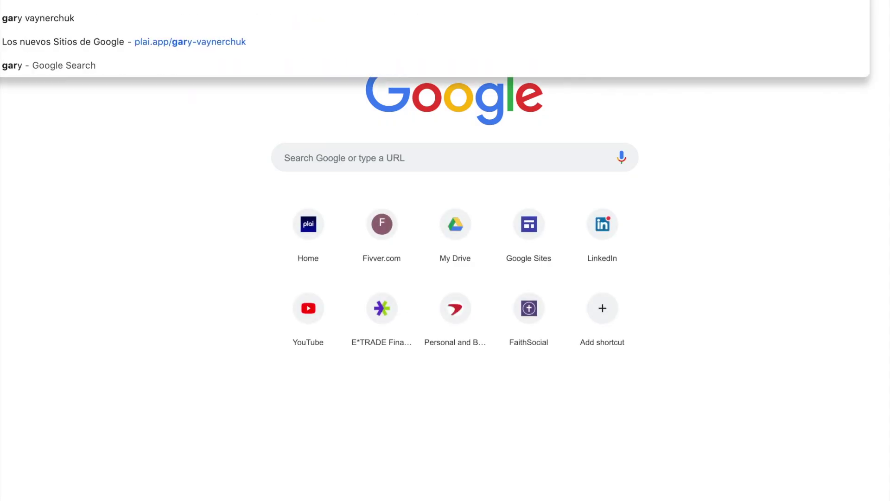
Step: Search Google for 'gary vee' and open the PLAi.app ad from the results
{"action": "type", "text": "e"}
{"action": "key", "text": "Return"}
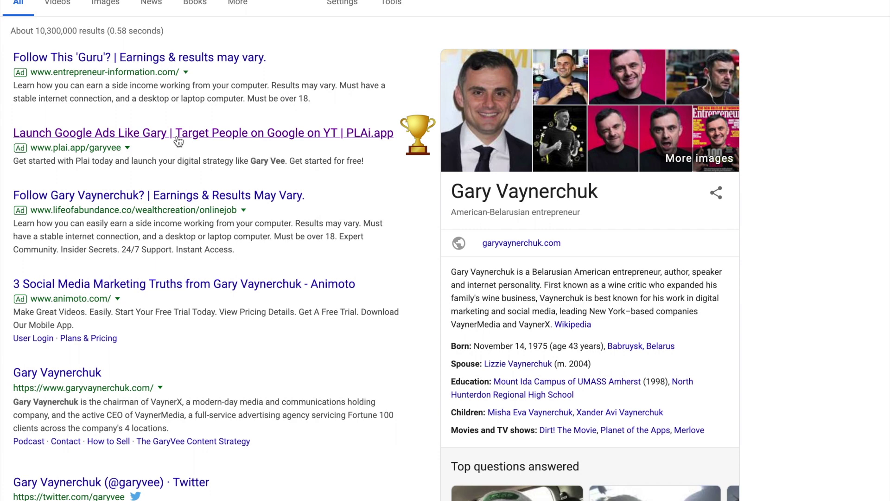
{"action": "scroll", "coordinate": [175, 148], "scroll_direction": "down", "scroll_amount": 1}
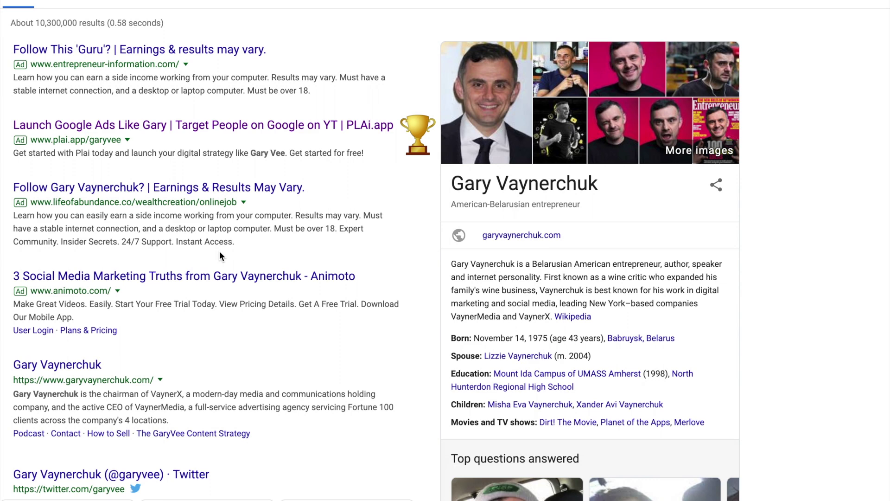
{"action": "scroll", "coordinate": [219, 253], "scroll_direction": "up", "scroll_amount": 1}
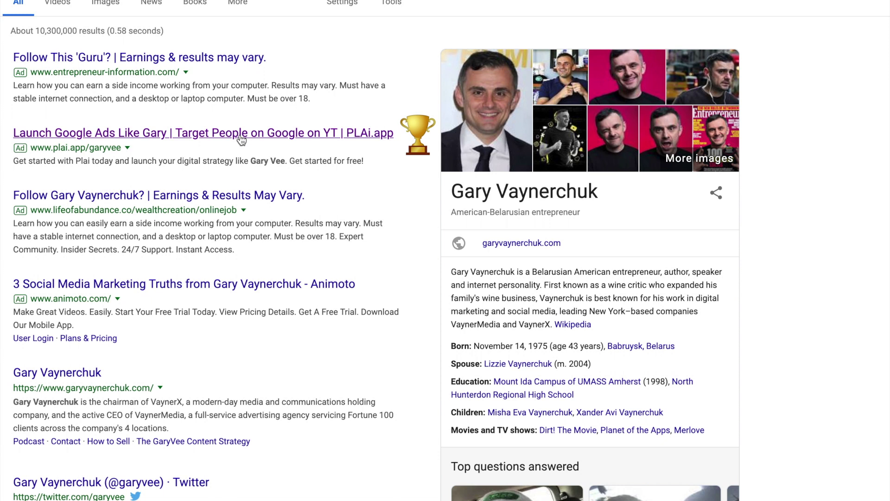
{"action": "left_click", "coordinate": [241, 134]}
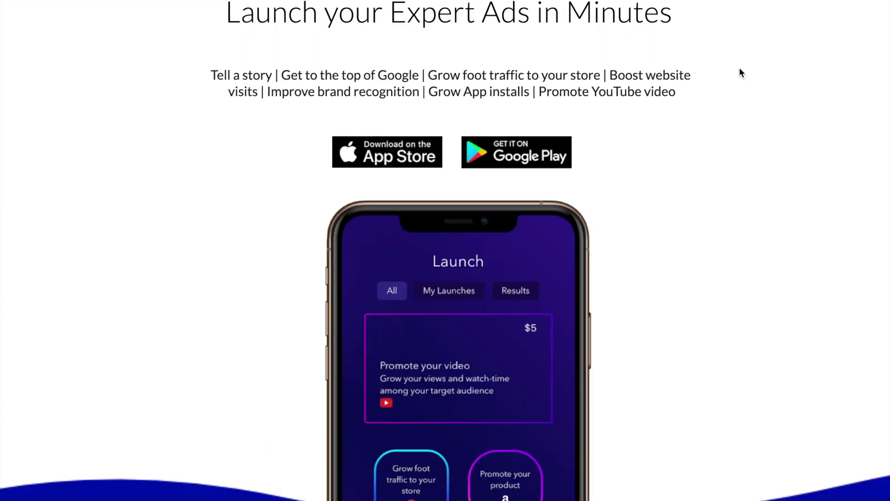
Step: Scroll through the Plai landing page to look over its content
{"action": "scroll", "coordinate": [699, 182], "scroll_direction": "down", "scroll_amount": 3}
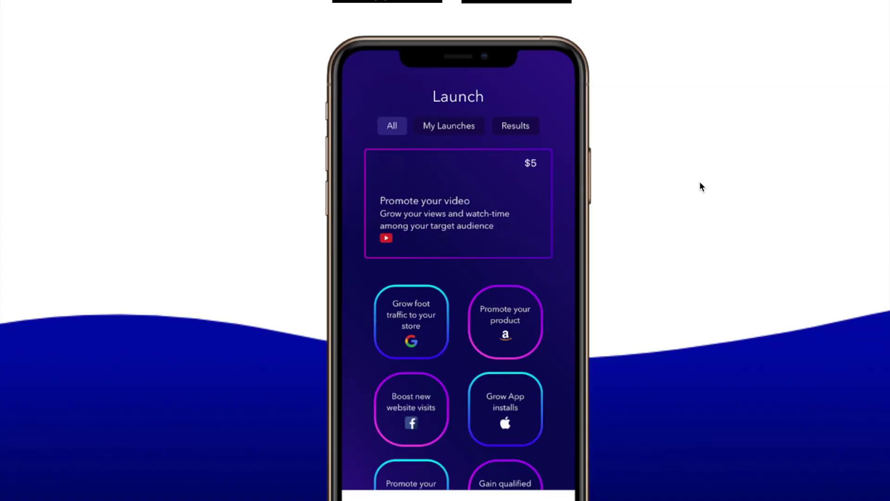
{"action": "scroll", "coordinate": [700, 181], "scroll_direction": "up", "scroll_amount": 3}
{"action": "scroll", "coordinate": [712, 183], "scroll_direction": "down", "scroll_amount": 15}
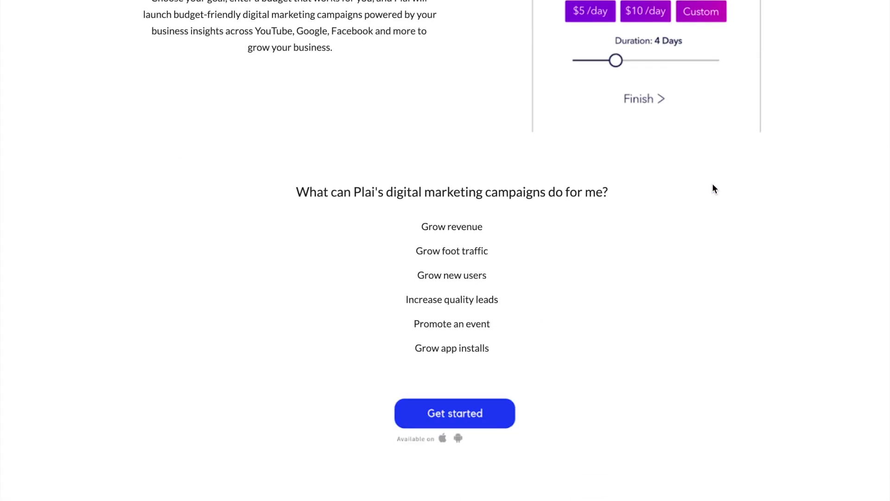
{"action": "scroll", "coordinate": [712, 184], "scroll_direction": "up", "scroll_amount": 15}
{"action": "scroll", "coordinate": [713, 183], "scroll_direction": "down", "scroll_amount": 2}
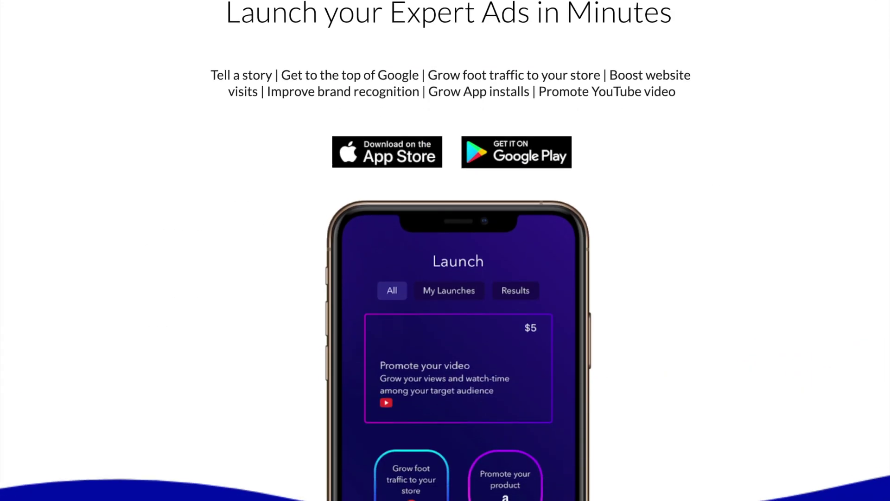
{"action": "scroll", "coordinate": [550, 274], "scroll_direction": "down", "scroll_amount": 20}
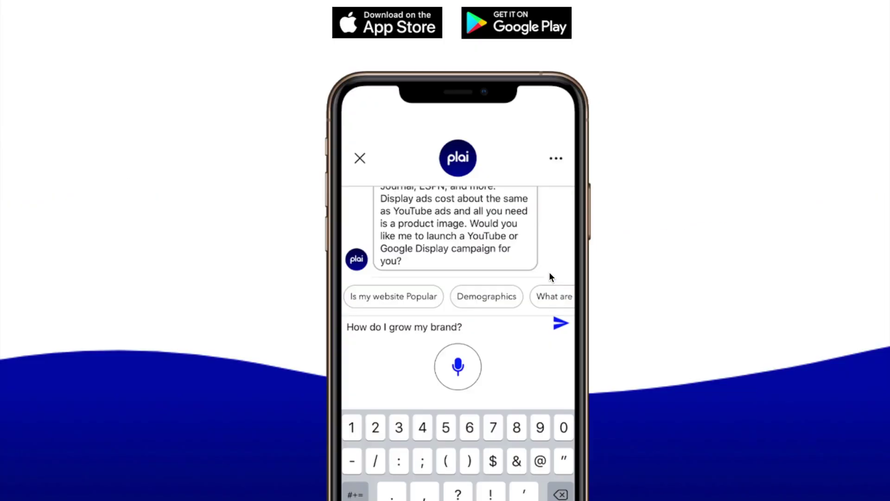
{"action": "scroll", "coordinate": [549, 272], "scroll_direction": "up", "scroll_amount": 4}
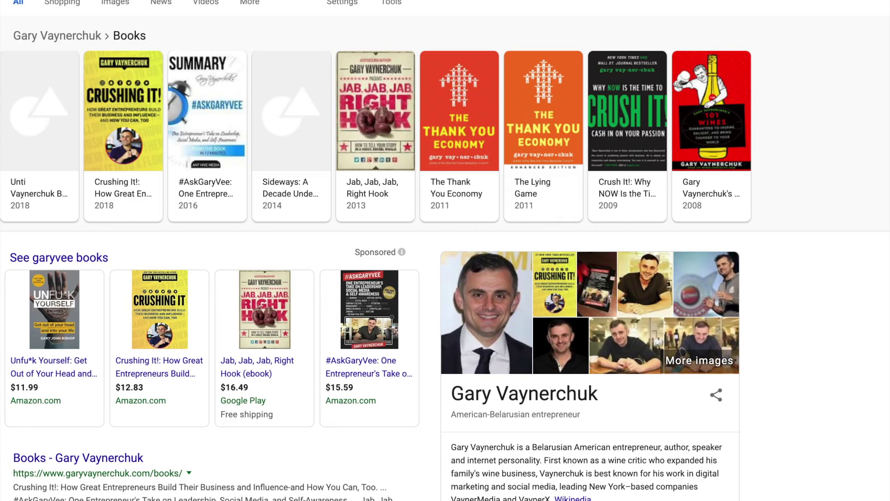
Step: Look over the sponsored Gary Vaynerchuk book listings in the search results
{"action": "mouse_move", "coordinate": [167, 342]}
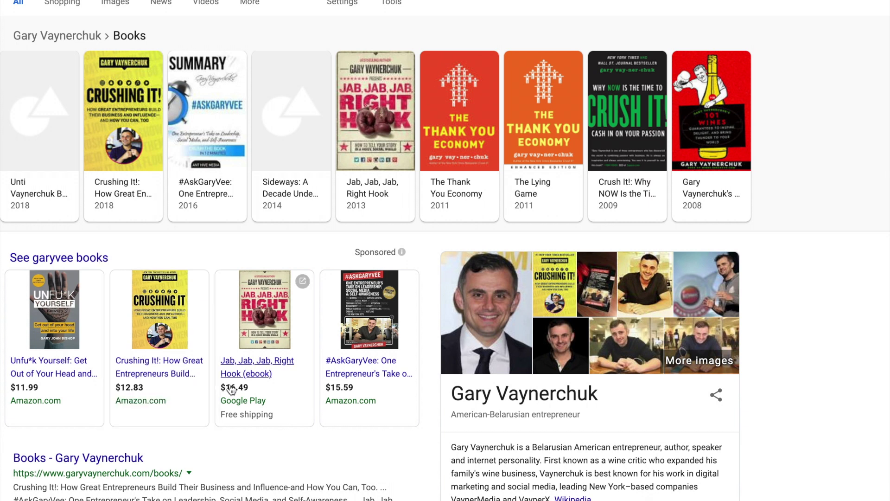
{"action": "mouse_move", "coordinate": [230, 389]}
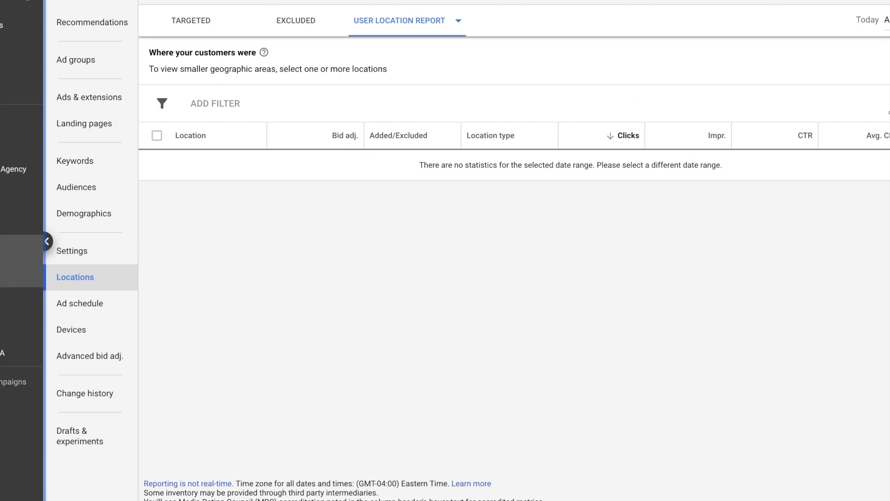
Step: Enter the exact-match keyword [jab jab jab right hook] in the campaign's new keywords box
{"action": "left_click", "coordinate": [74, 161]}
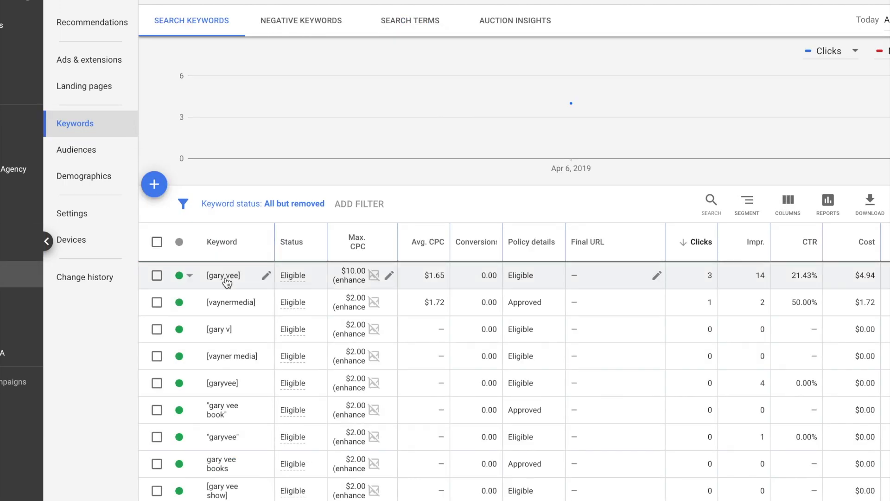
{"action": "scroll", "coordinate": [226, 280], "scroll_direction": "down", "scroll_amount": 4}
{"action": "scroll", "coordinate": [226, 280], "scroll_direction": "up", "scroll_amount": 4}
{"action": "left_click", "coordinate": [153, 184]}
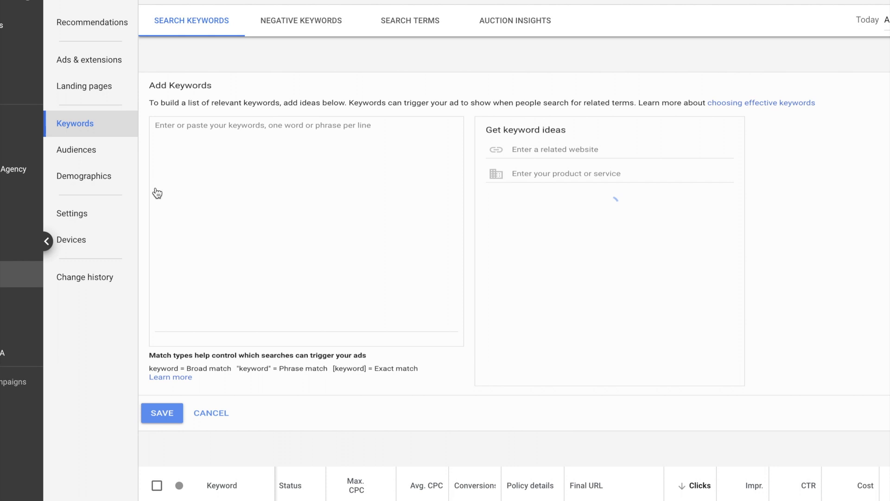
{"action": "left_click", "coordinate": [346, 155]}
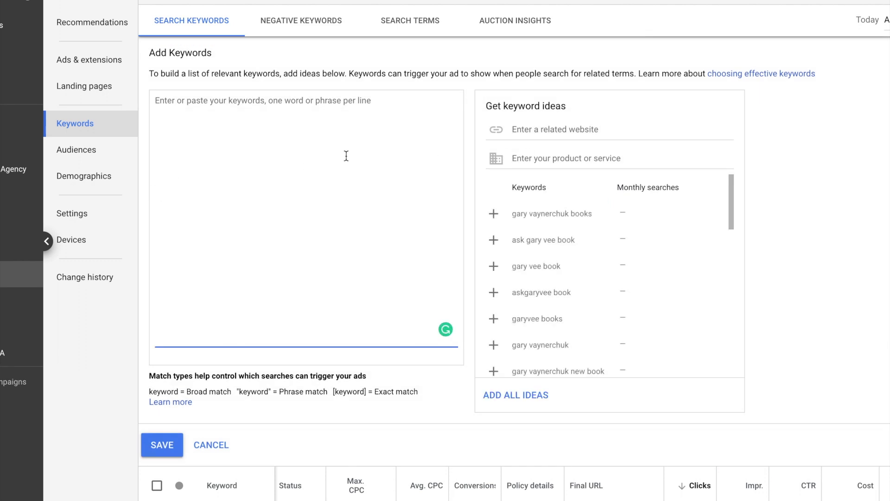
{"action": "type", "text": "\"jab"}
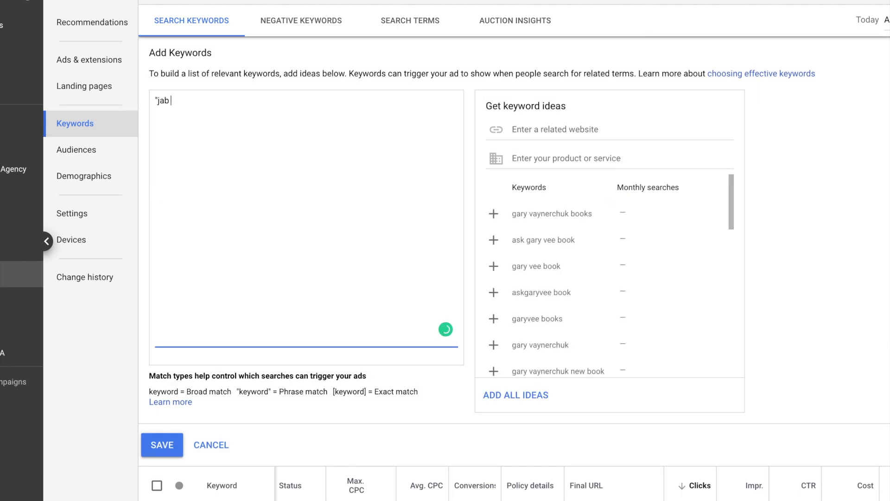
{"action": "key", "text": "BackSpace"}
{"action": "key", "text": "BackSpace"}
{"action": "key", "text": "BackSpace"}
{"action": "type", "text": "[jab jab jab right ho"}
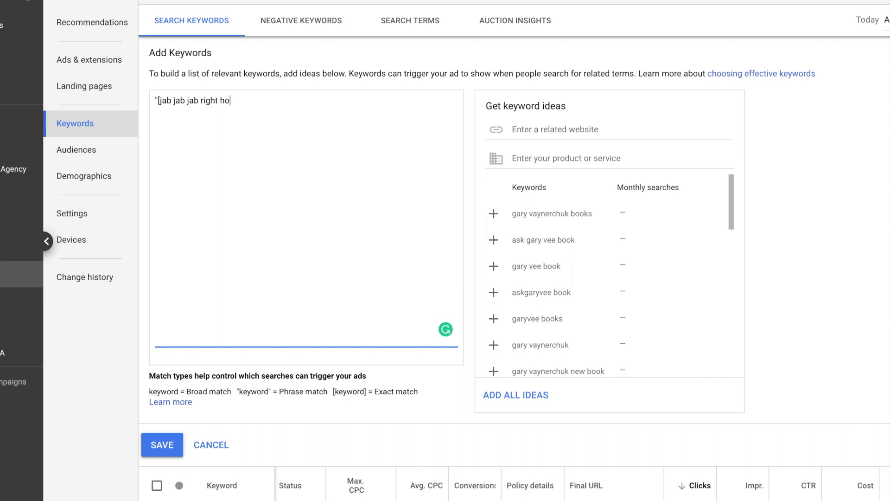
{"action": "type", "text": "ok]"}
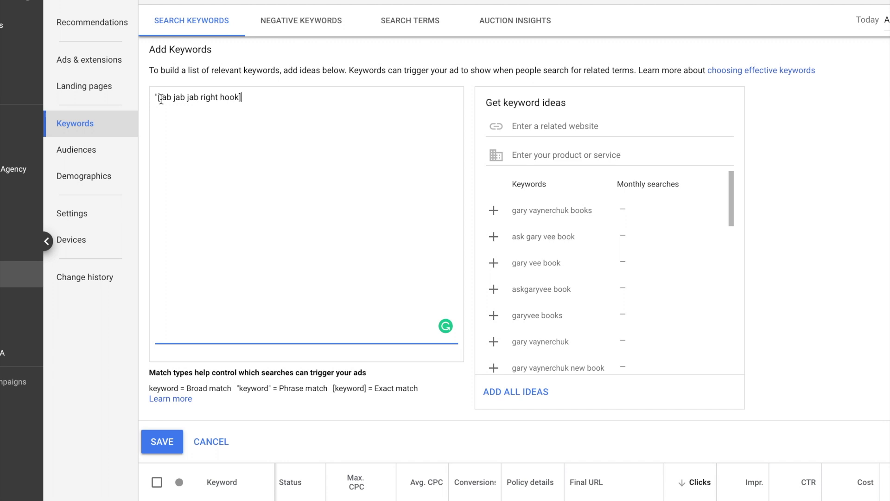
{"action": "key", "text": "BackSpace"}
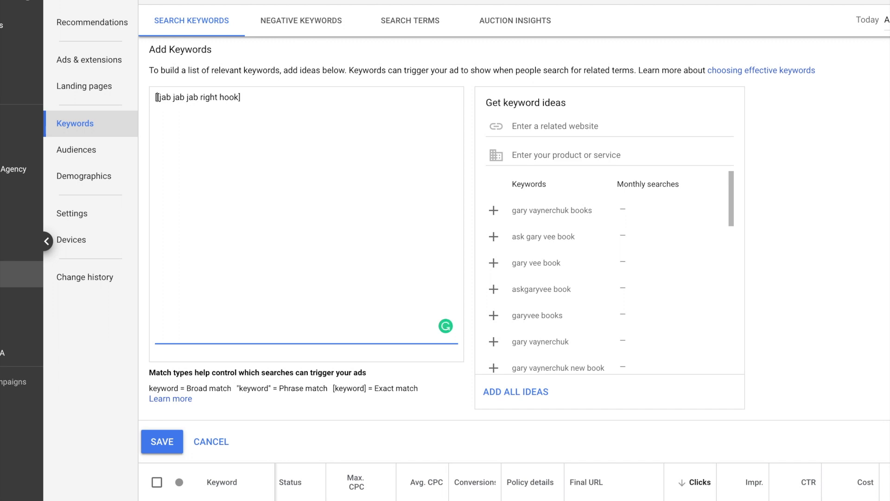
Step: Add [ask gary vee] and [the thank you economy] on new lines, then save the keywords
{"action": "left_click", "coordinate": [314, 105]}
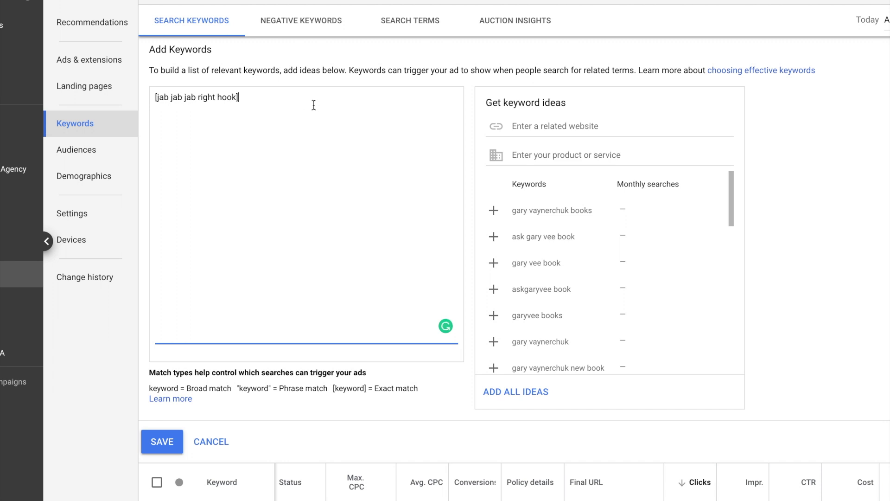
{"action": "key", "text": "Return"}
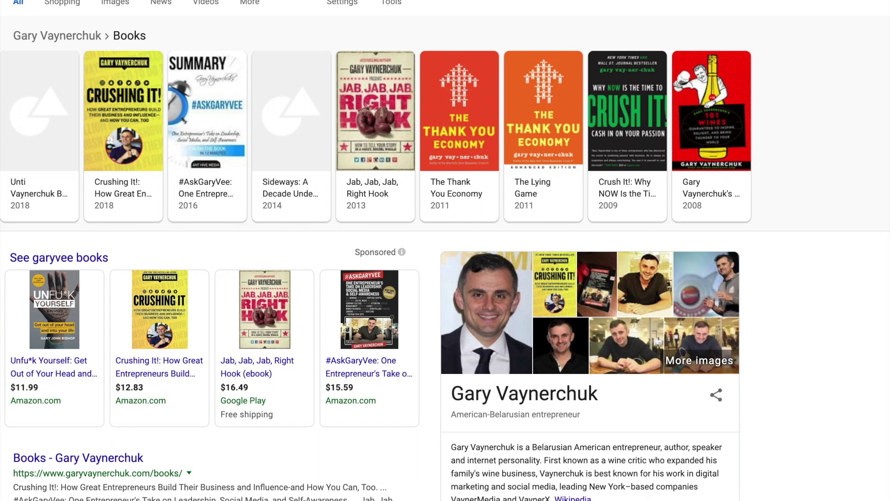
{"action": "type", "text": "[ask gary vee"}
{"action": "type", "text": "[thethankyoueconomy"}
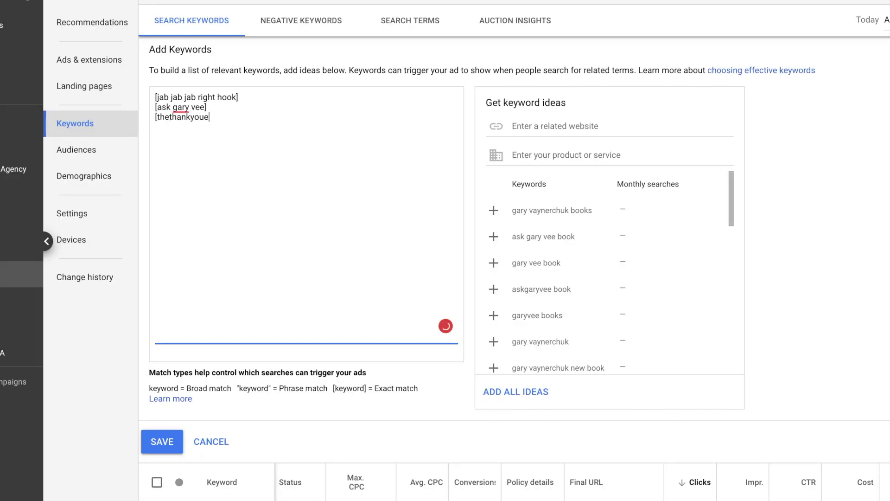
{"action": "left_click", "coordinate": [170, 117]}
{"action": "left_click", "coordinate": [194, 117]}
{"action": "left_click", "coordinate": [208, 116]}
{"action": "type", "text": "]"}
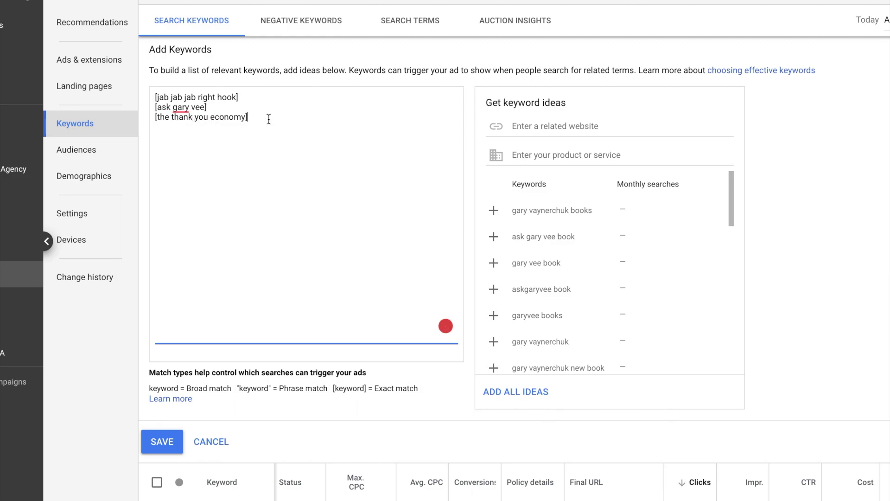
{"action": "left_click", "coordinate": [169, 443]}
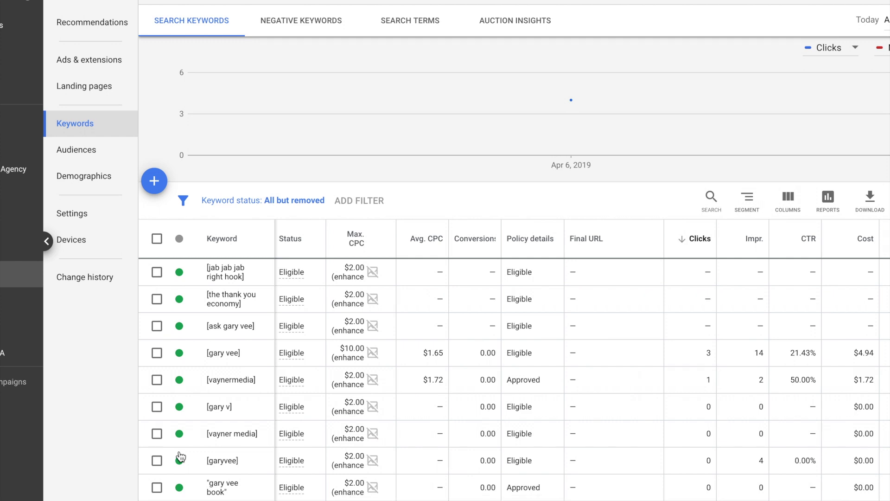
Step: Search Google for 'gary vee' to bring up Gary Vaynerchuk's results
{"action": "scroll", "coordinate": [283, 415], "scroll_direction": "down", "scroll_amount": 1}
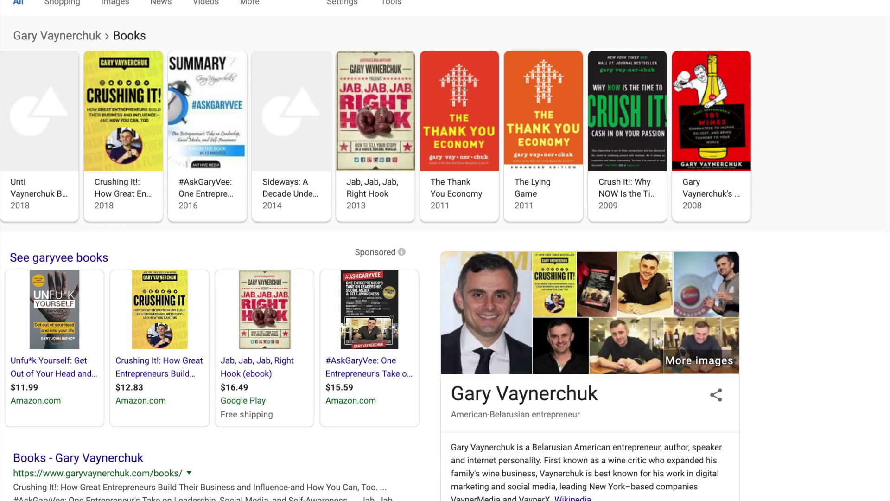
{"action": "type", "text": "gary vee"}
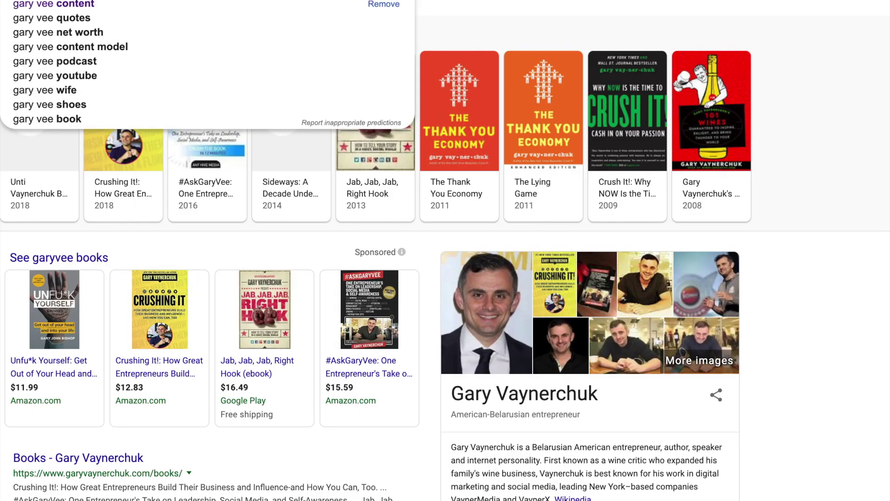
{"action": "key", "text": "Escape"}
{"action": "key", "text": "Return"}
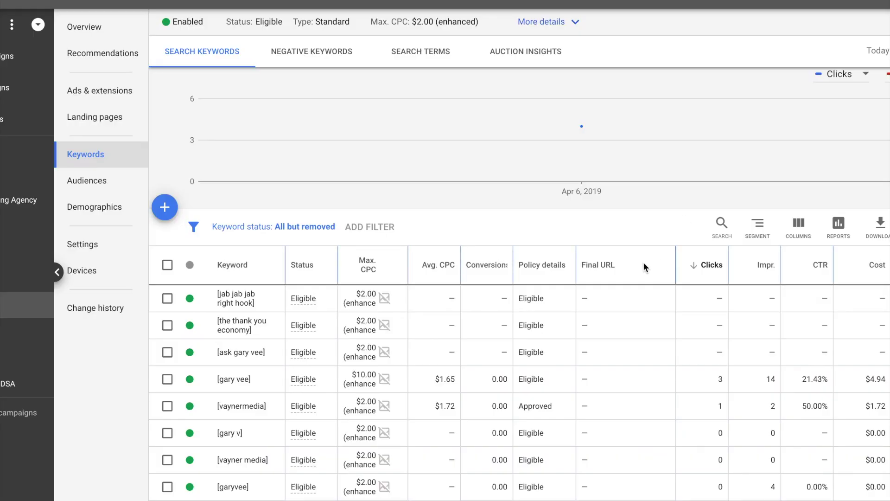
{"action": "scroll", "coordinate": [638, 272], "scroll_direction": "down", "scroll_amount": 2}
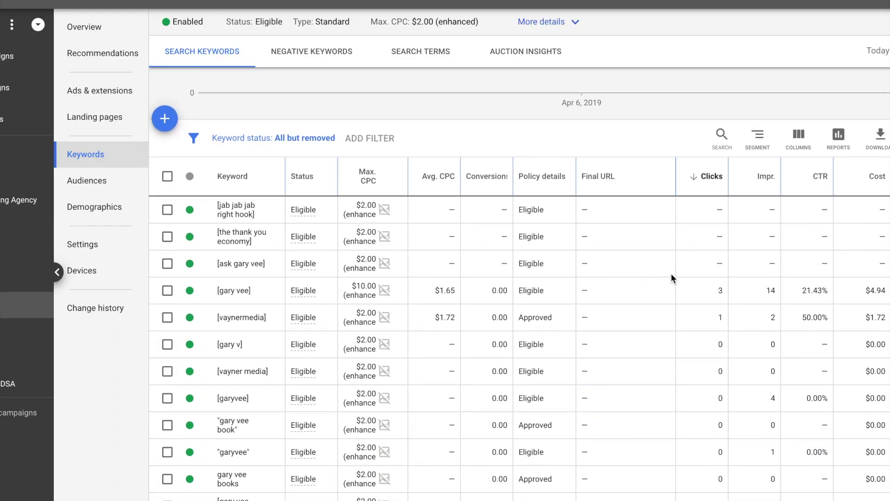
Step: Show the campaign's ads list with the gary vee search results window beside it
{"action": "left_click", "coordinate": [102, 92]}
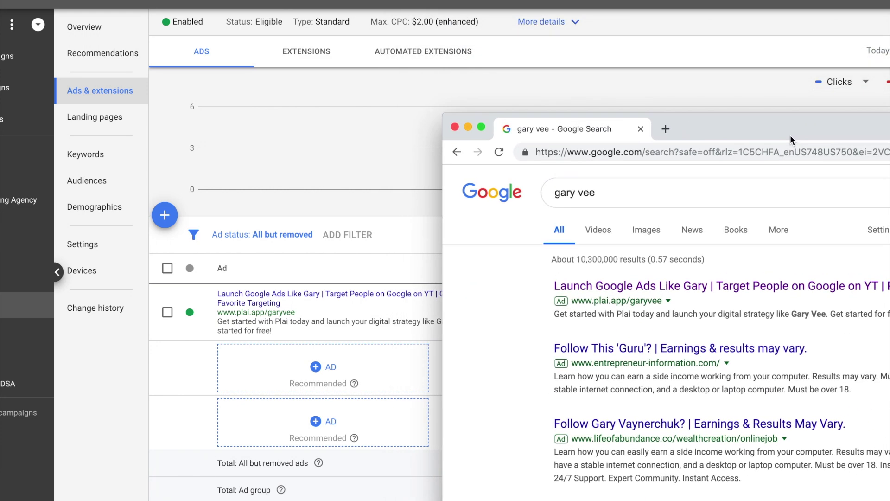
{"action": "left_click_drag", "start_coordinate": [718, 46], "coordinate": [447, 350]}
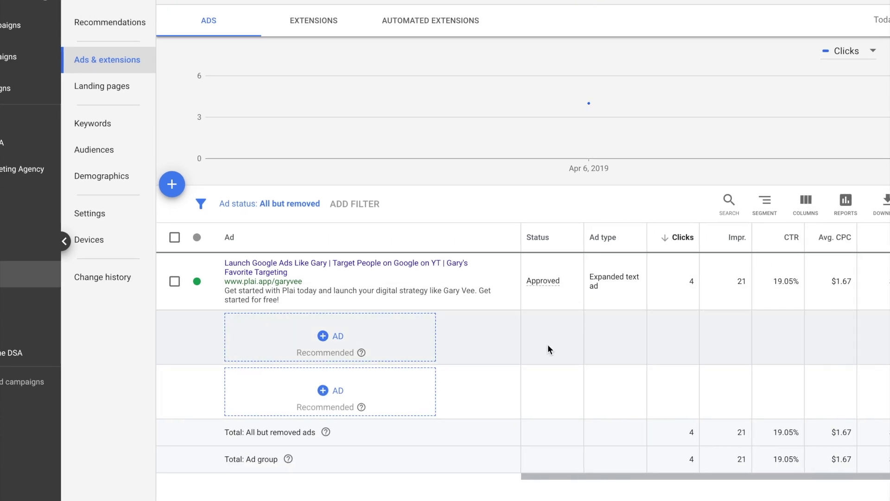
{"action": "scroll", "coordinate": [551, 350], "scroll_direction": "down", "scroll_amount": 1}
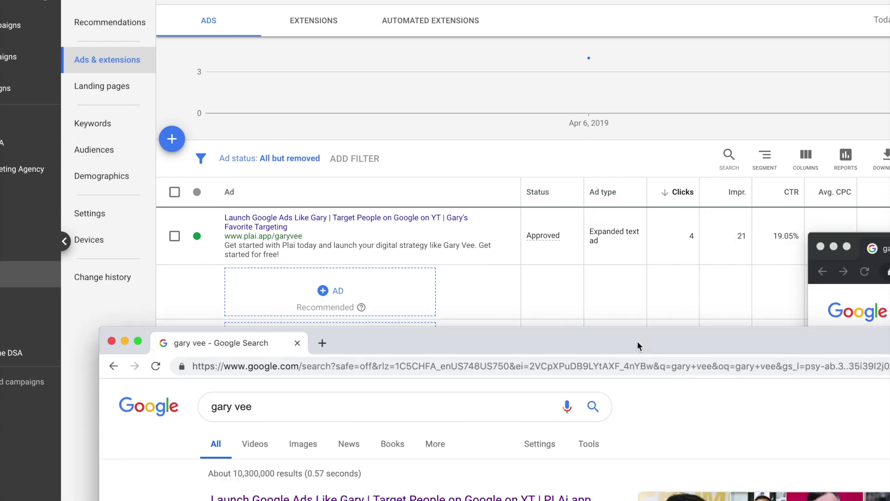
{"action": "left_click_drag", "start_coordinate": [637, 342], "coordinate": [611, 276]}
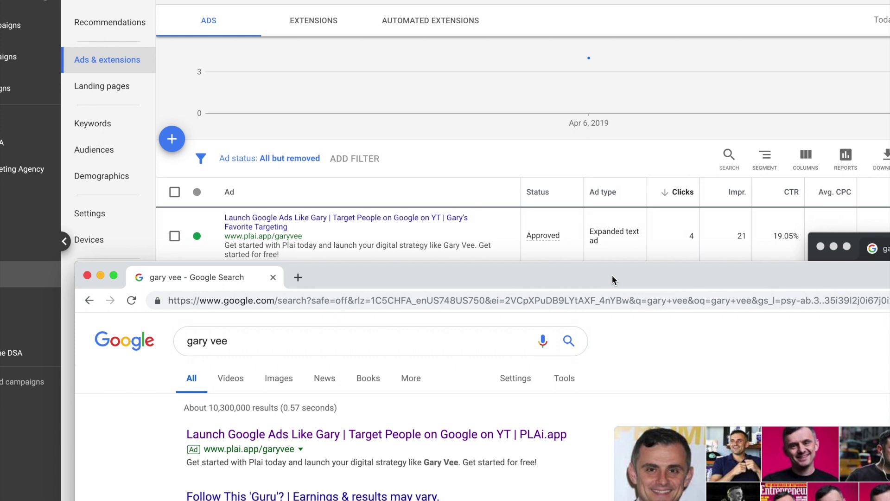
Step: Take a full-screen screenshot showing the Plai ad ranked first, then open that ad
{"action": "key", "text": "super+shift+4"}
{"action": "left_click_drag", "start_coordinate": [0, 0], "coordinate": [889, 500]}
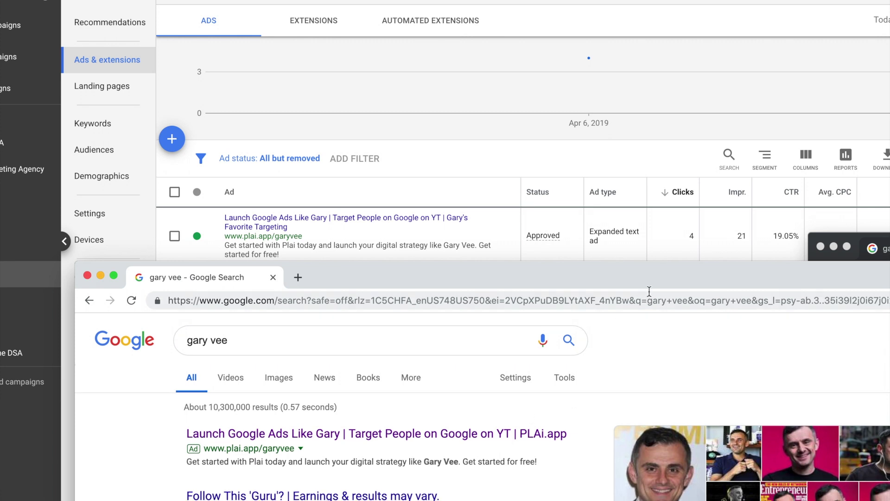
{"action": "left_click_drag", "start_coordinate": [647, 279], "coordinate": [841, 144]}
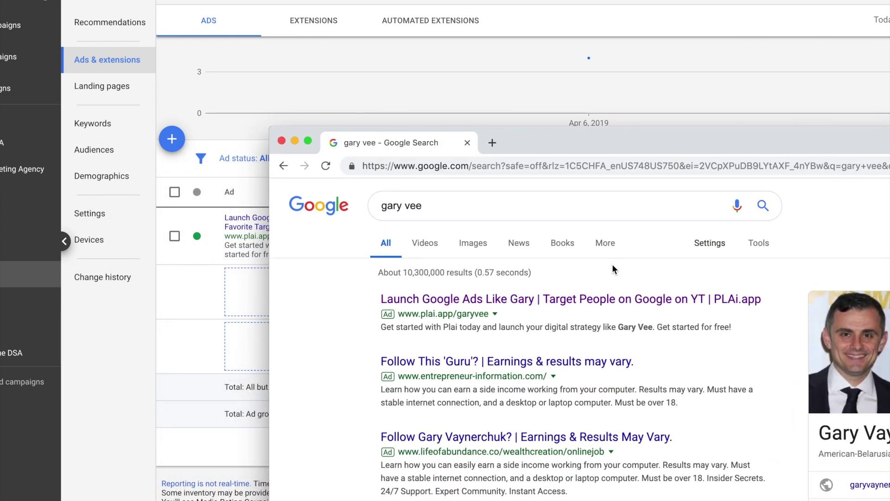
{"action": "left_click", "coordinate": [446, 302]}
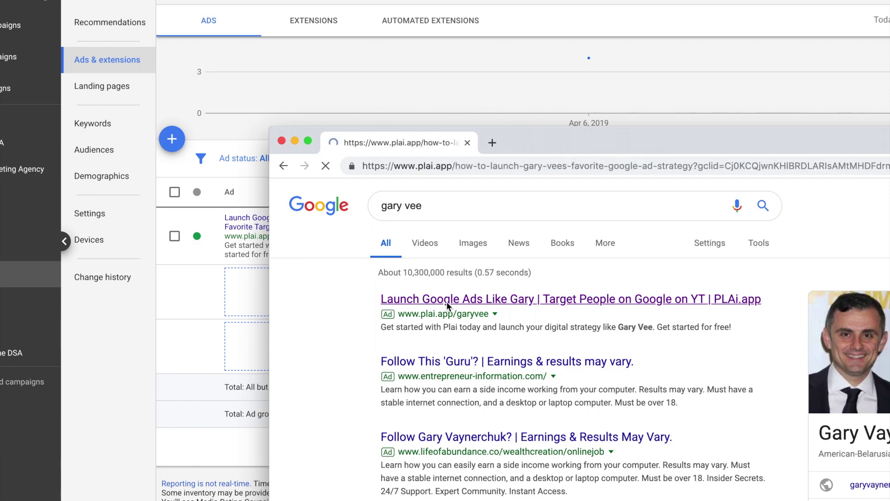
Step: Scroll through the plai.app landing page and reposition its window over the ads table
{"action": "left_click_drag", "start_coordinate": [744, 138], "coordinate": [504, 130]}
{"action": "scroll", "coordinate": [524, 349], "scroll_direction": "down", "scroll_amount": 3}
{"action": "scroll", "coordinate": [524, 349], "scroll_direction": "down", "scroll_amount": 15}
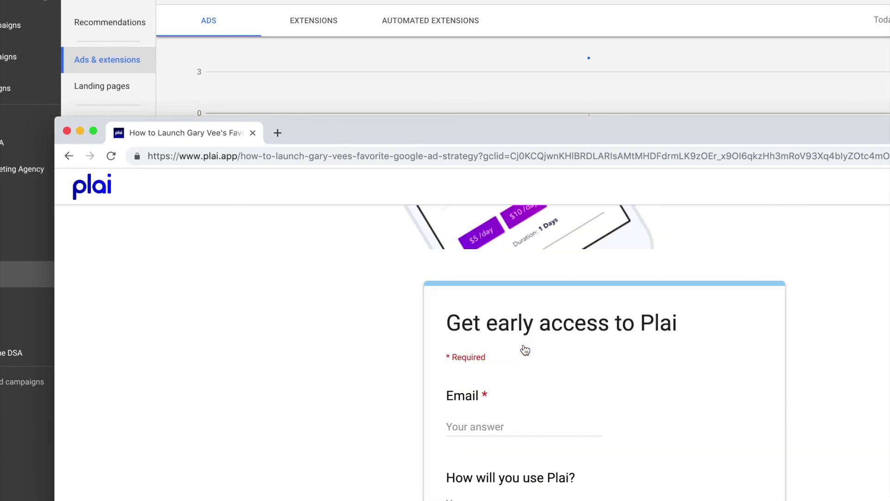
{"action": "scroll", "coordinate": [525, 349], "scroll_direction": "up", "scroll_amount": 15}
{"action": "scroll", "coordinate": [524, 344], "scroll_direction": "up", "scroll_amount": 3}
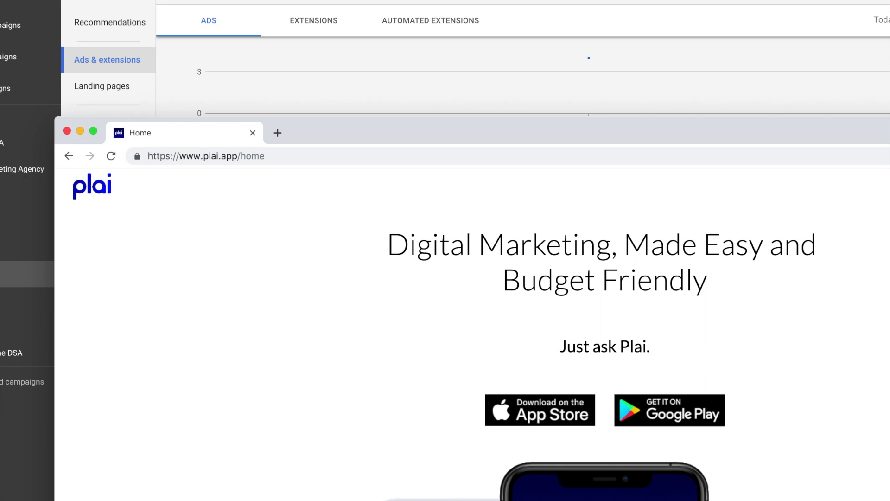
{"action": "left_click_drag", "start_coordinate": [649, 138], "coordinate": [889, 179]}
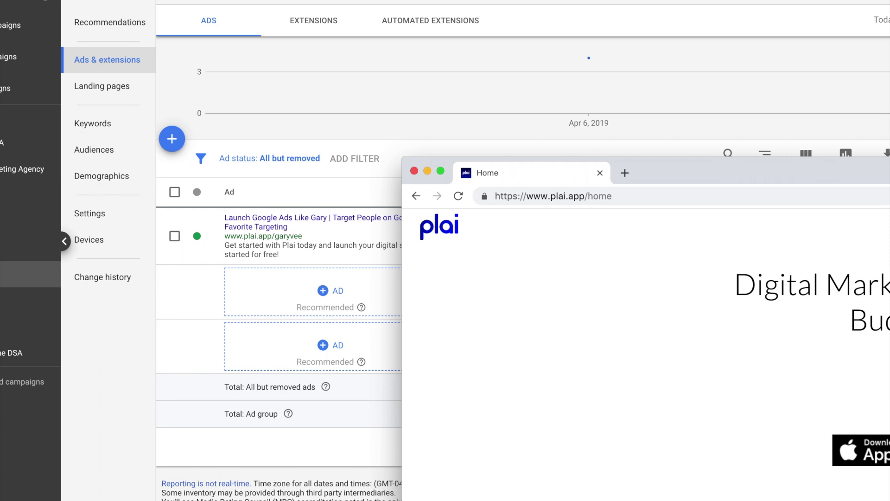
{"action": "left_click_drag", "start_coordinate": [889, 179], "coordinate": [794, 241]}
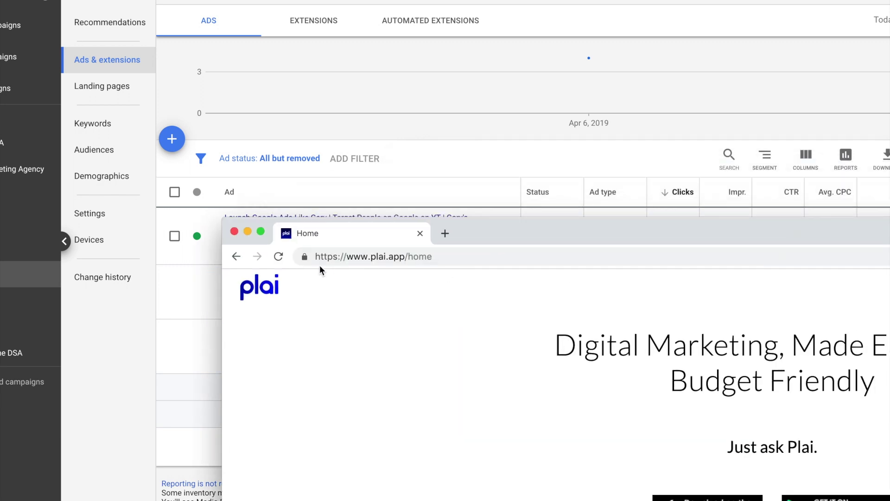
Step: Go back through the browsing history to the gary vee Google results
{"action": "left_click", "coordinate": [236, 256]}
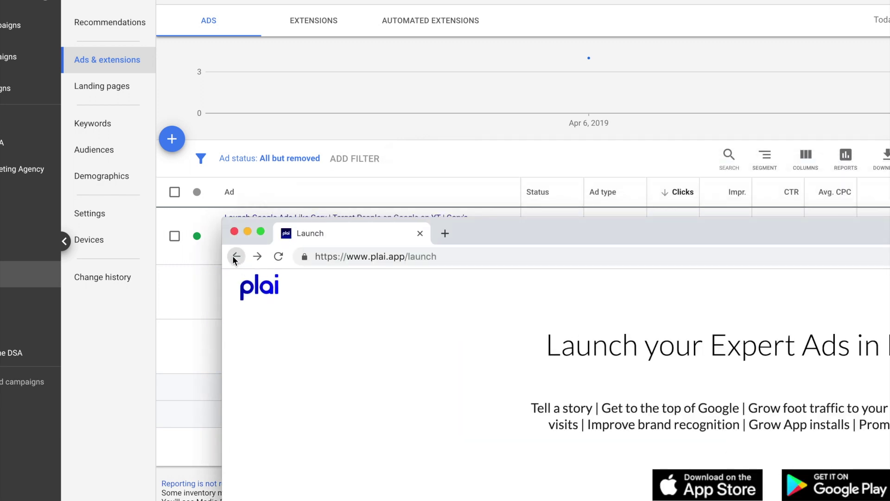
{"action": "left_click", "coordinate": [236, 256]}
{"action": "left_click", "coordinate": [235, 257]}
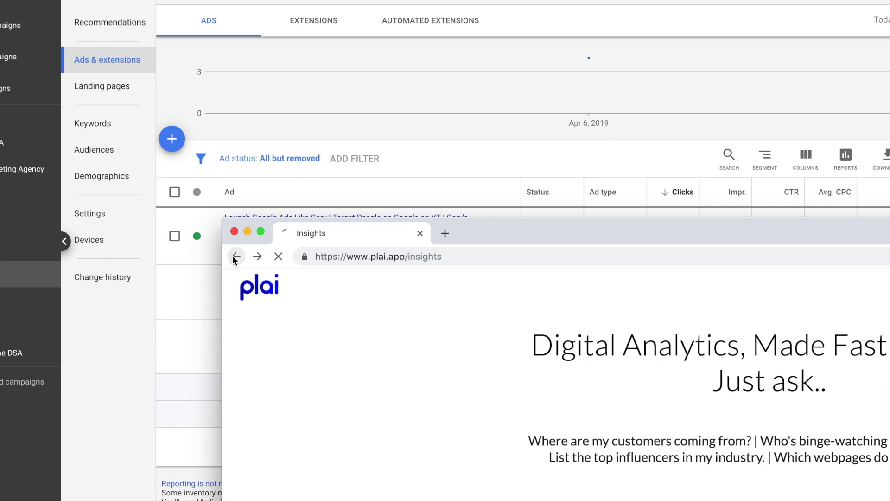
{"action": "left_click", "coordinate": [235, 256]}
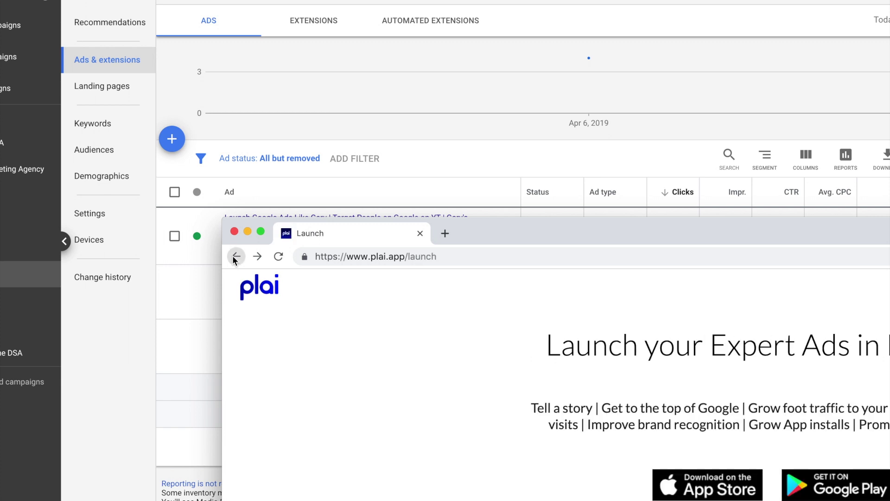
{"action": "left_click", "coordinate": [235, 256]}
{"action": "left_click", "coordinate": [236, 257]}
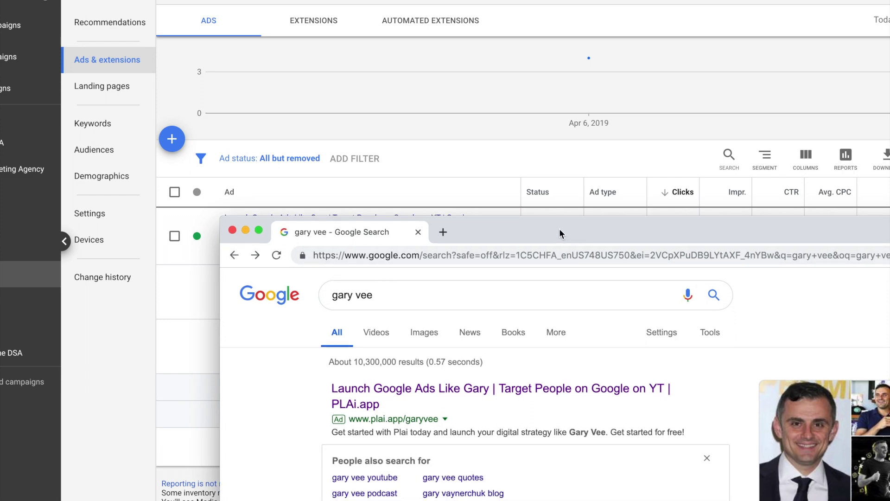
{"action": "left_click_drag", "start_coordinate": [560, 232], "coordinate": [435, 38]}
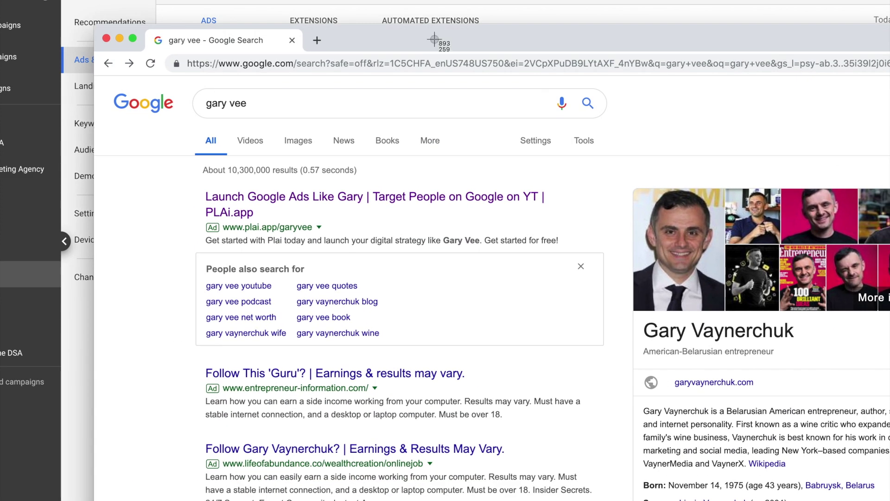
{"action": "key", "text": "super+shift+4"}
{"action": "left_click_drag", "start_coordinate": [107, 76], "coordinate": [764, 482]}
{"action": "scroll", "coordinate": [721, 435], "scroll_direction": "down", "scroll_amount": 2}
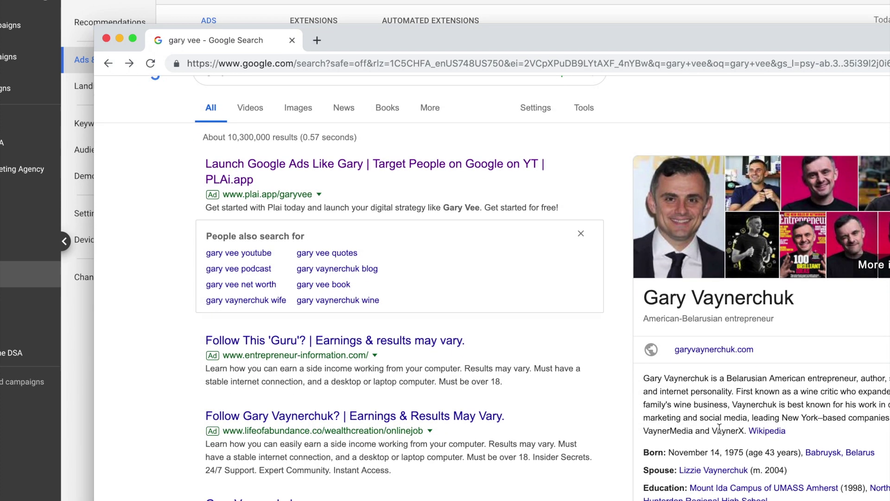
{"action": "scroll", "coordinate": [721, 435], "scroll_direction": "up", "scroll_amount": 2}
{"action": "left_click_drag", "start_coordinate": [687, 46], "coordinate": [612, 4]}
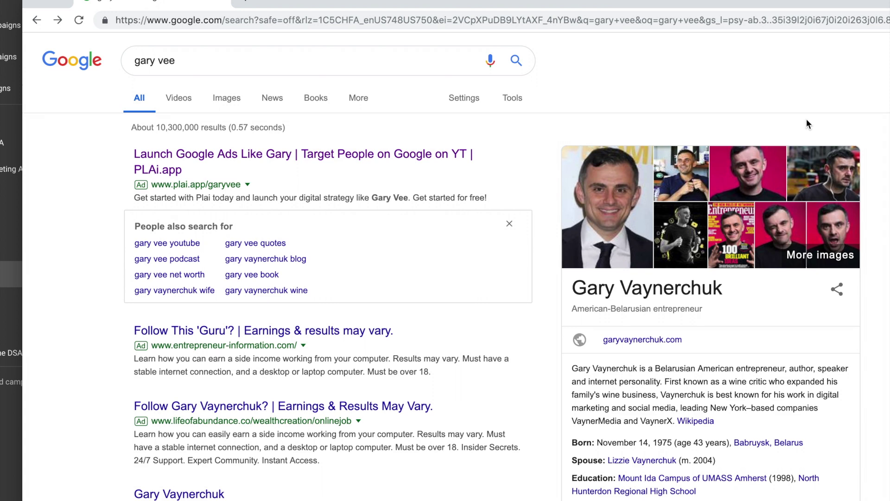
{"action": "key", "text": "super+shift+4"}
{"action": "left_click_drag", "start_coordinate": [25, 34], "coordinate": [888, 500]}
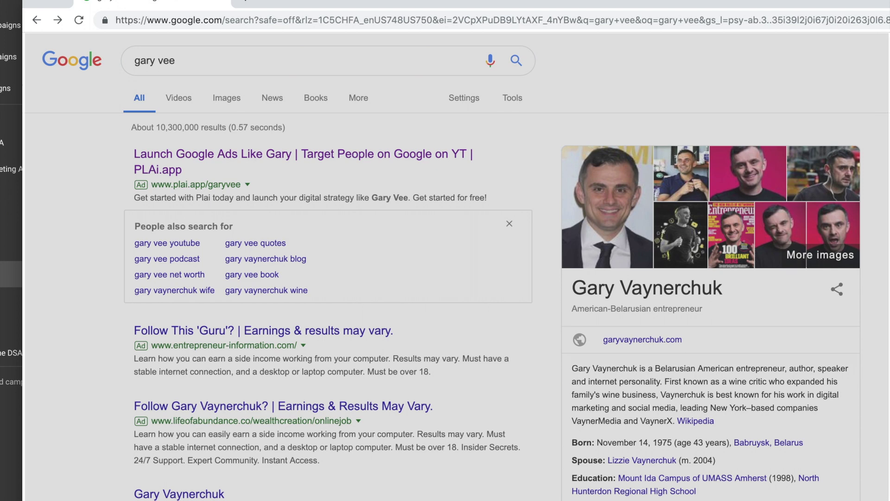